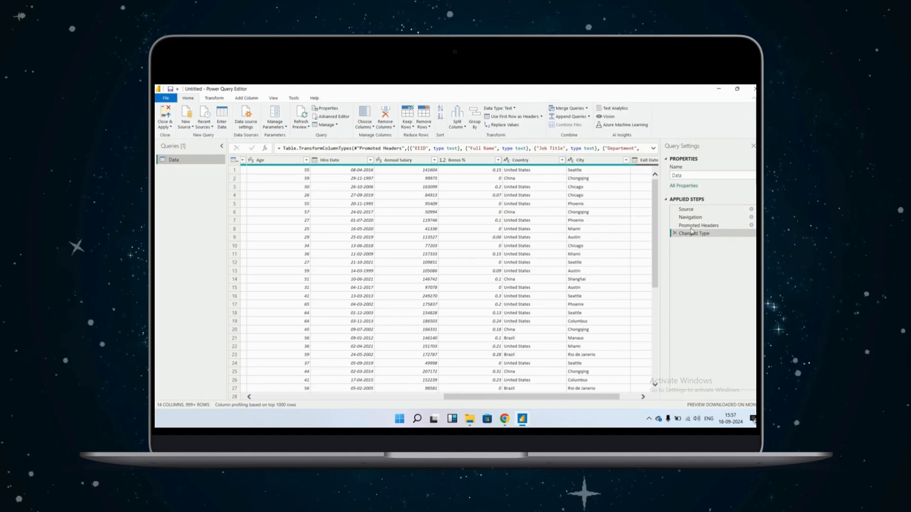
Step: Remove the Bonus % column from the Data query and delete that removal from the applied steps
left_click_drag(690, 217, 683, 230)
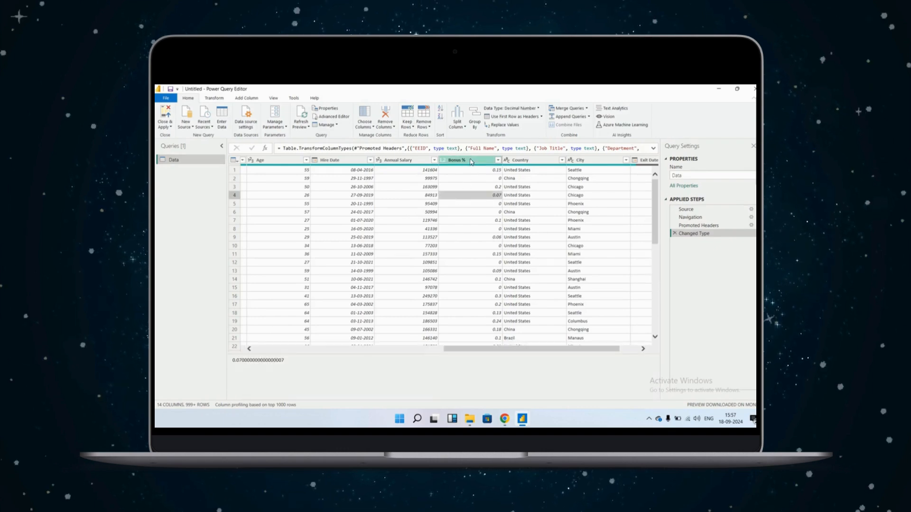
left_click(469, 162)
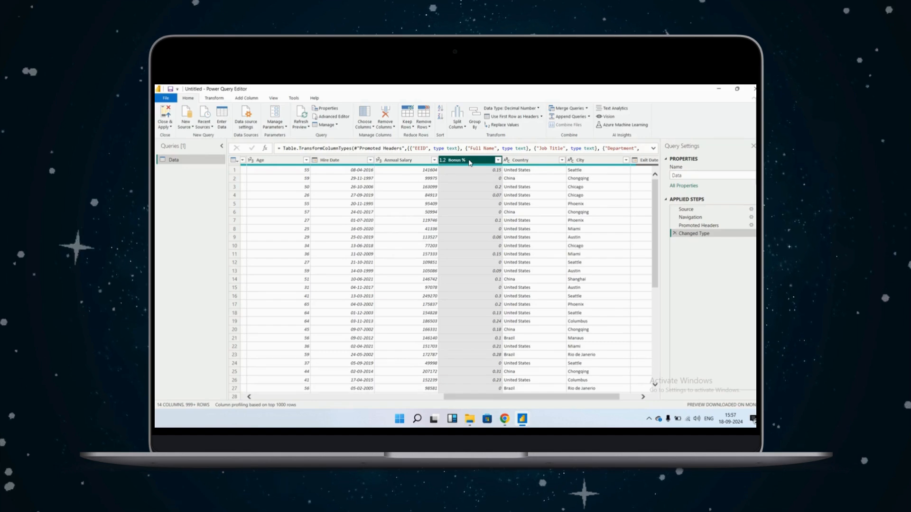
right_click(470, 162)
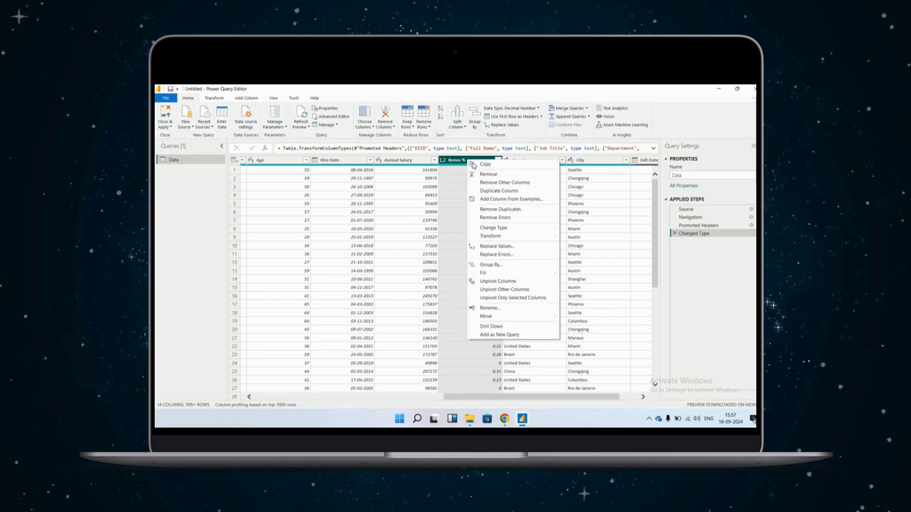
left_click(486, 174)
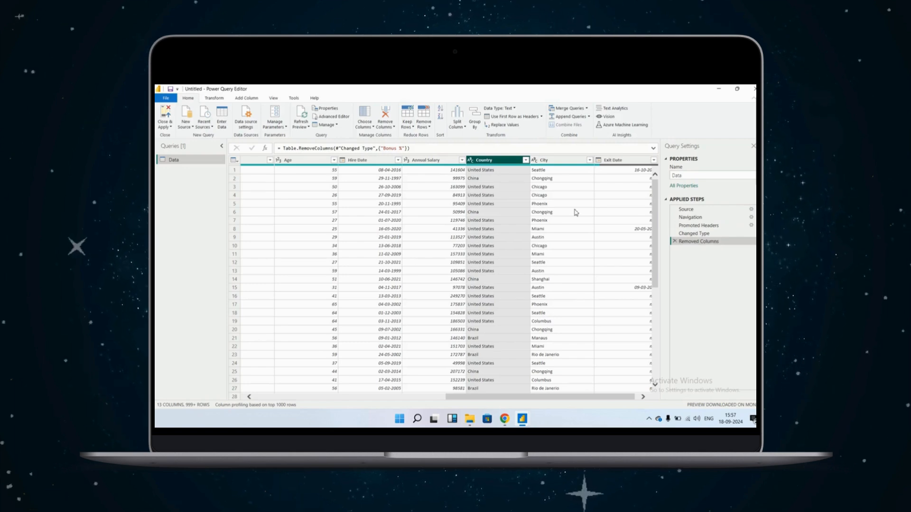
left_click(674, 242)
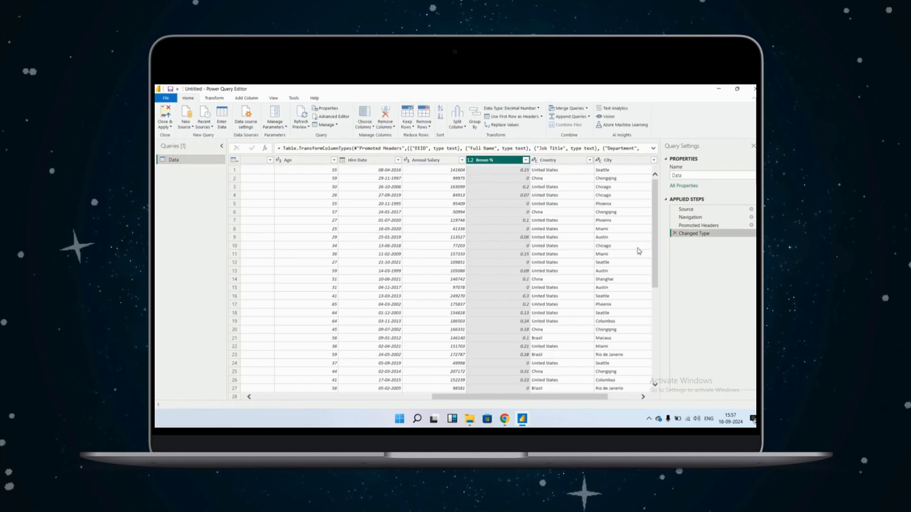
Step: Inspect the individual cell values in the first rows of the Bonus % column
left_click(496, 186)
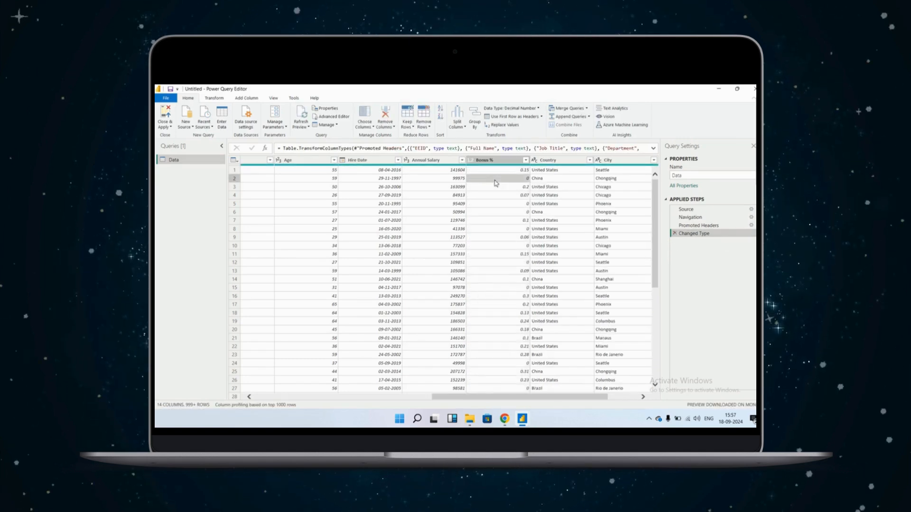
key("Down")
key("Down")
key("Up")
key("Up")
key("Up")
key("Up")
key("Up")
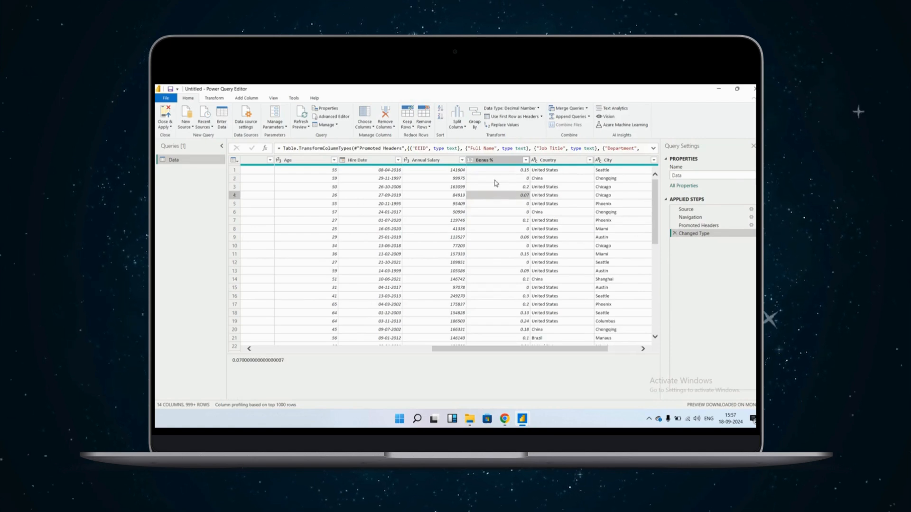
Step: Remove the Hire Date column and delete that removal from the applied steps
left_click(365, 161)
right_click(366, 162)
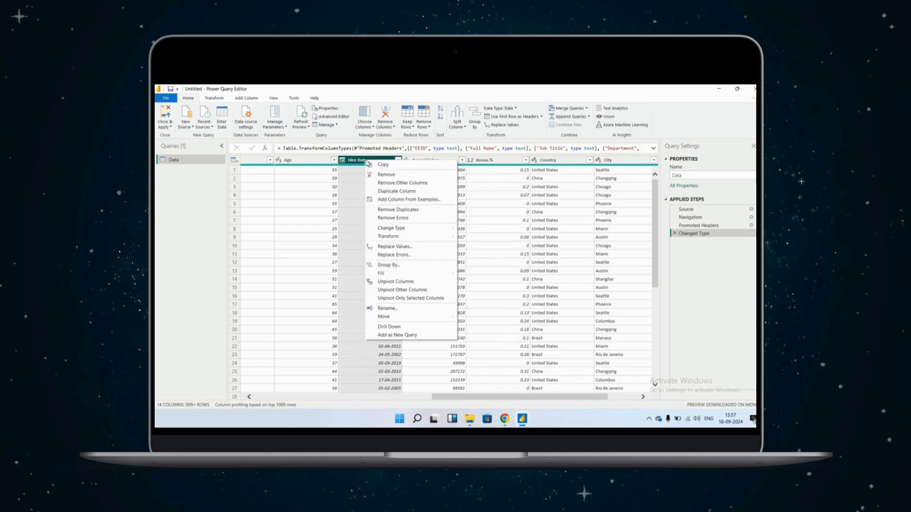
left_click(385, 175)
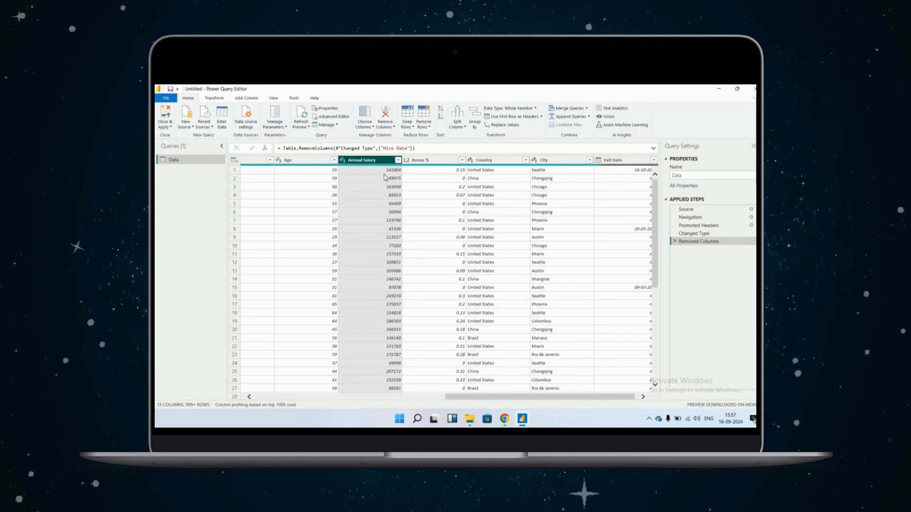
left_click(674, 241)
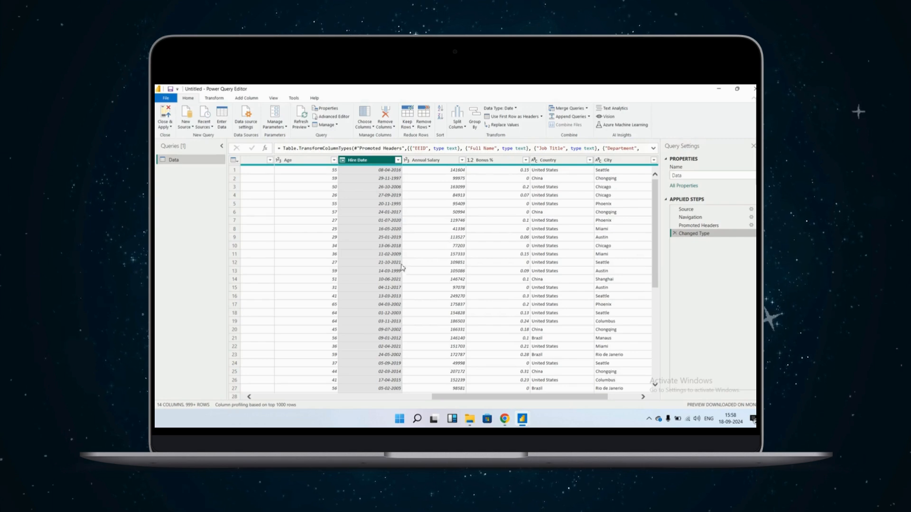
Step: Duplicate the Hire Date column and delete that duplication from the applied steps
scroll(388, 263, "left", 10)
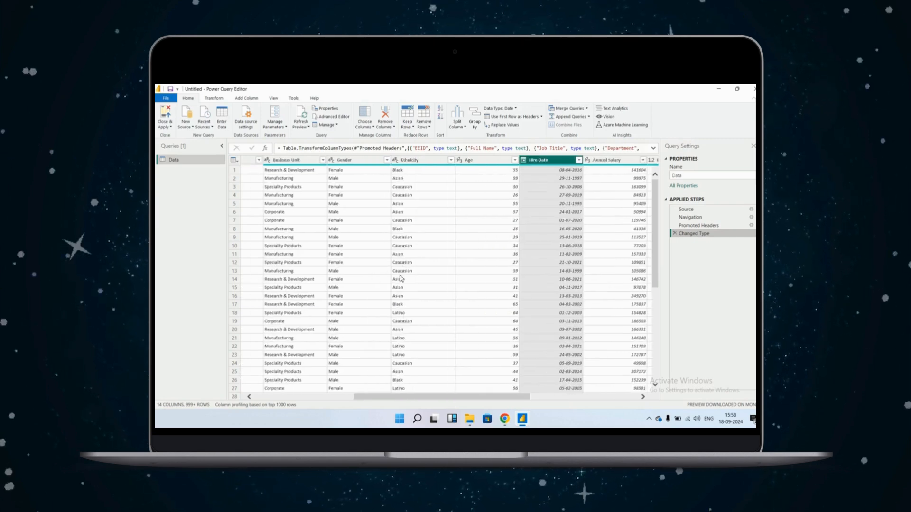
scroll(401, 279, "right", 10)
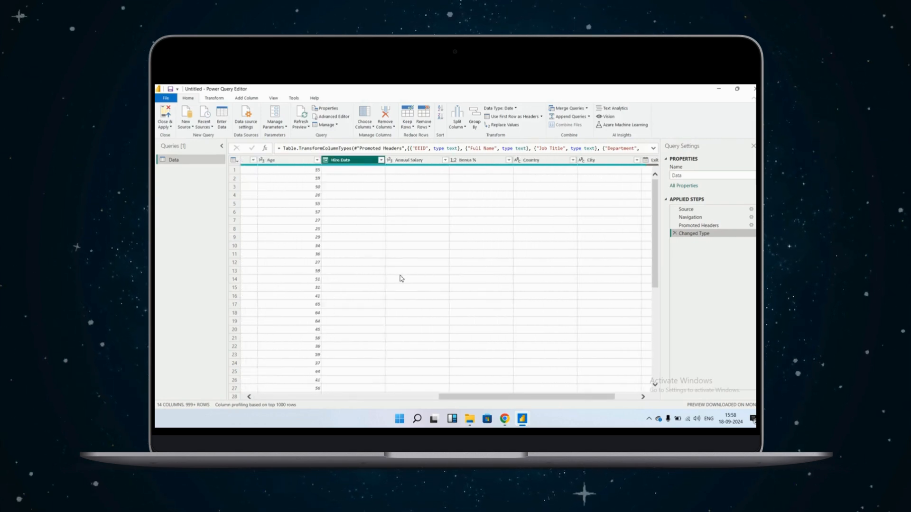
scroll(401, 278, "left", 6)
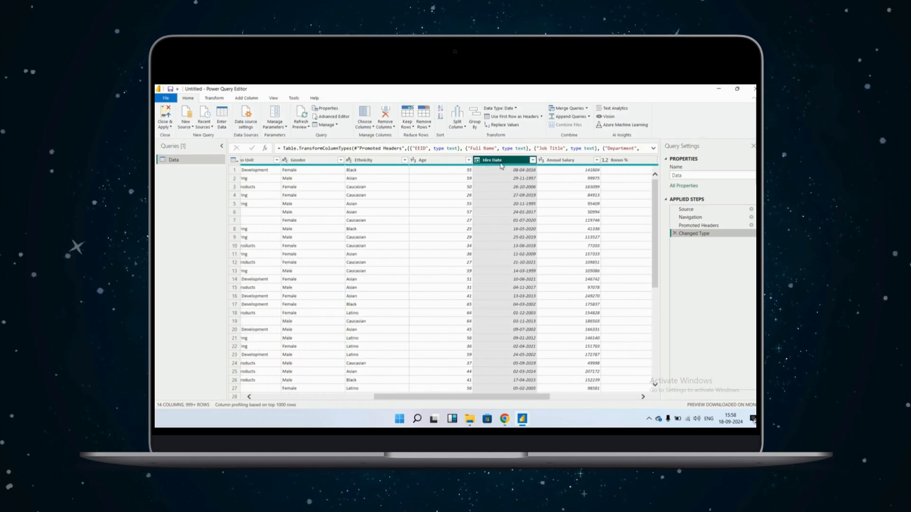
right_click(499, 161)
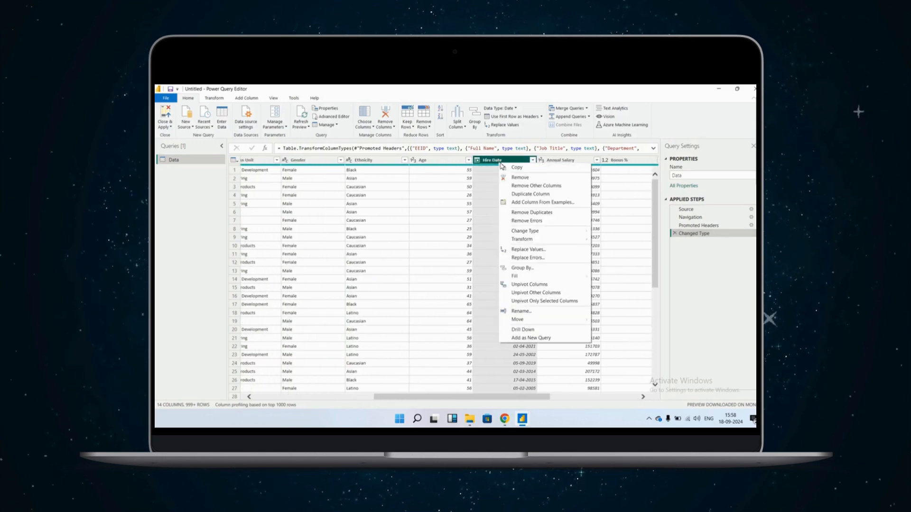
left_click(521, 195)
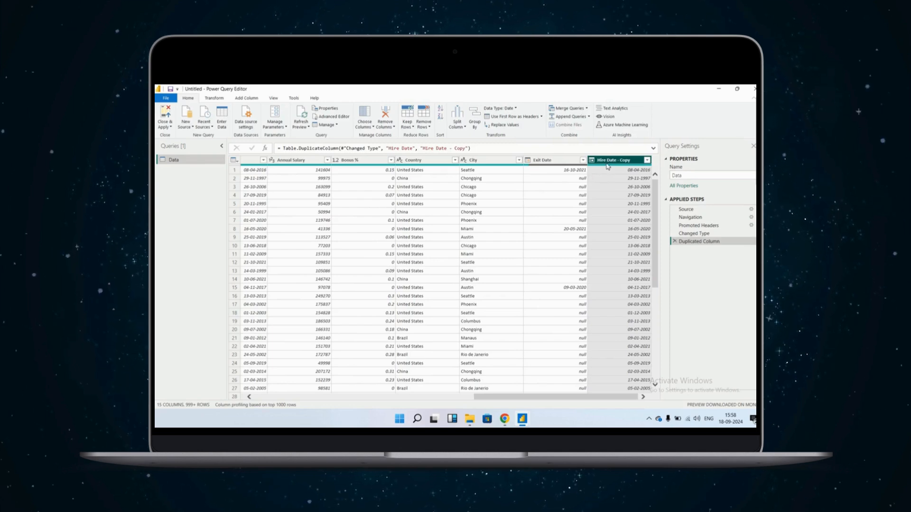
left_click(674, 242)
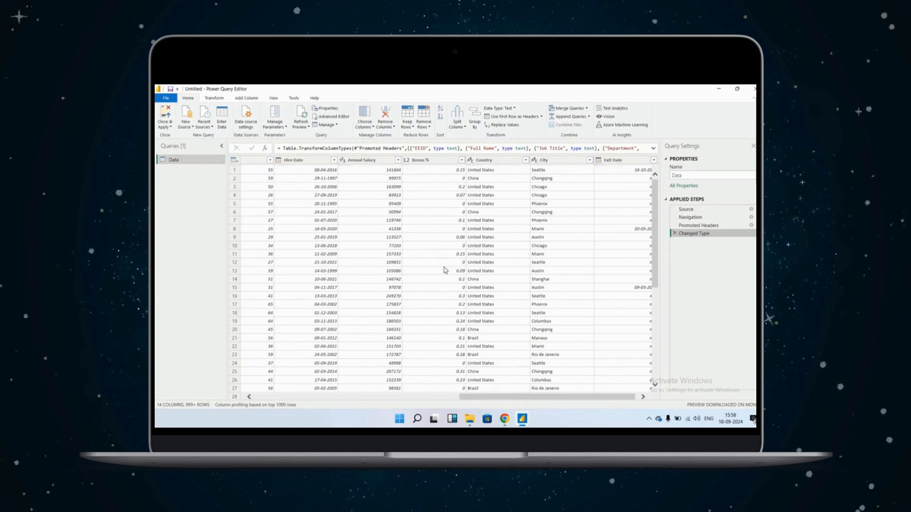
Step: Remove all columns other than Country and delete that removal from the applied steps
scroll(445, 270, "left", 10)
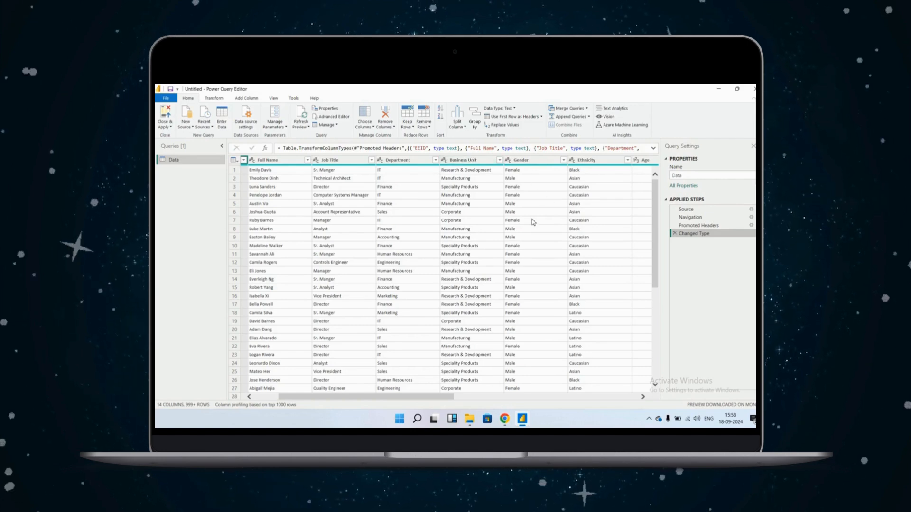
scroll(533, 222, "left", 2)
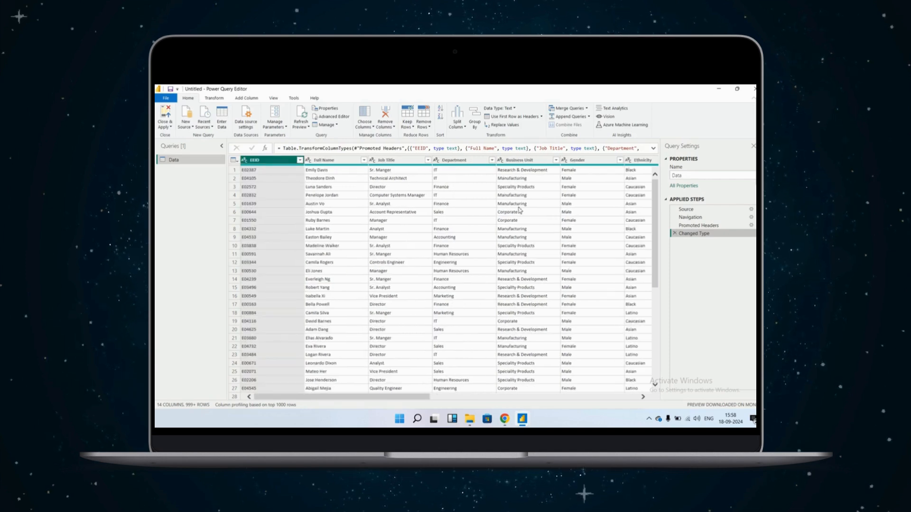
scroll(481, 212, "right", 2)
scroll(481, 212, "right", 5)
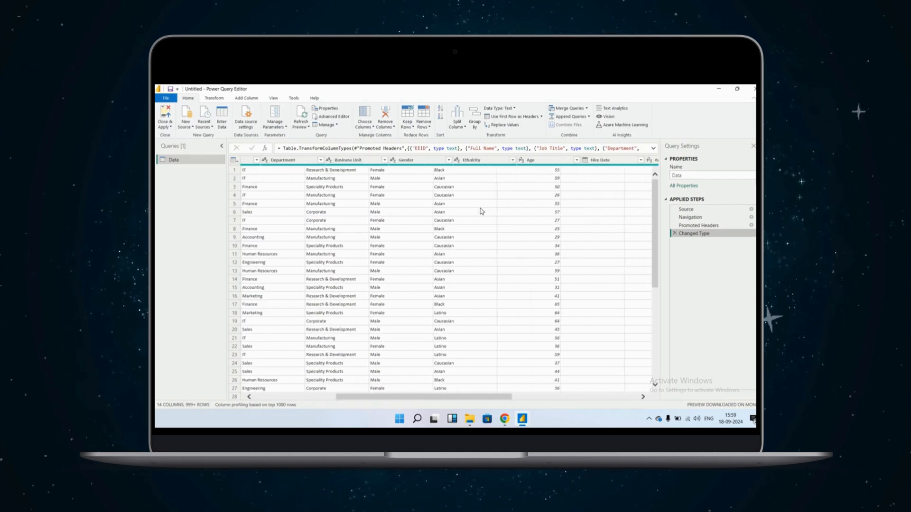
scroll(480, 211, "left", 6)
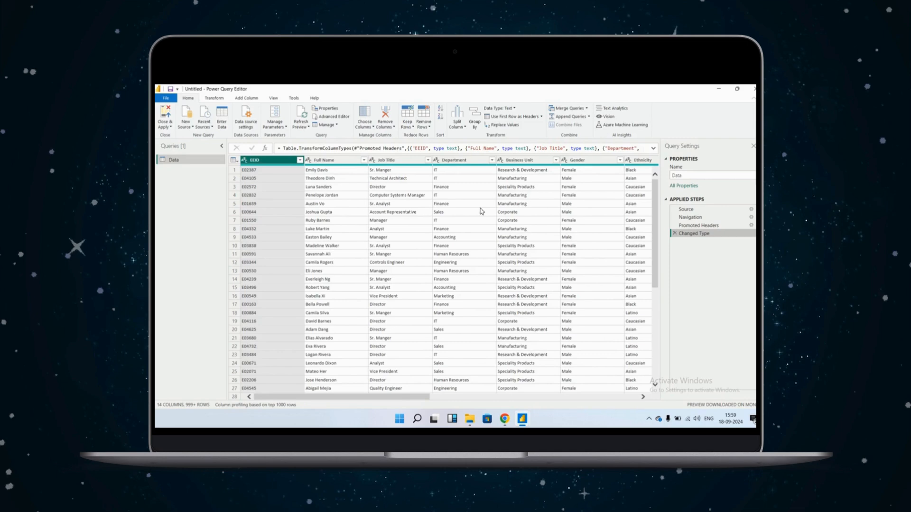
scroll(555, 214, "right", 7)
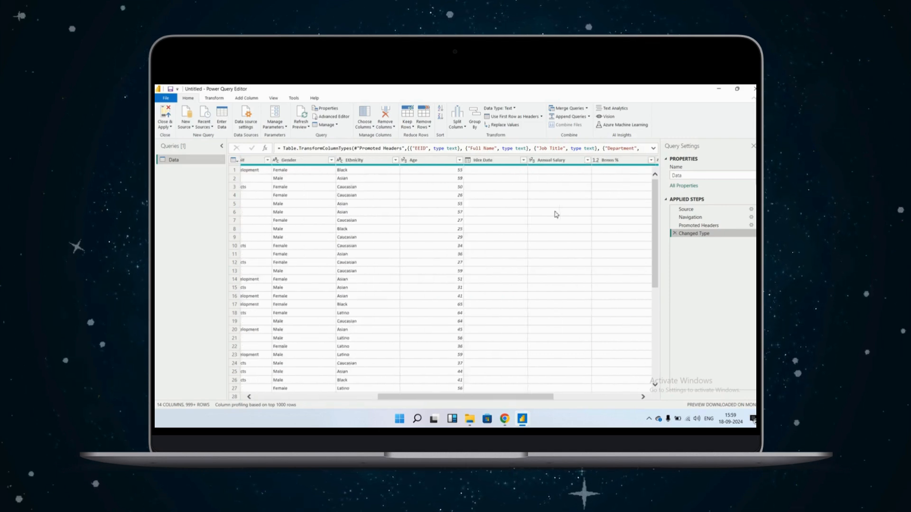
right_click(559, 162)
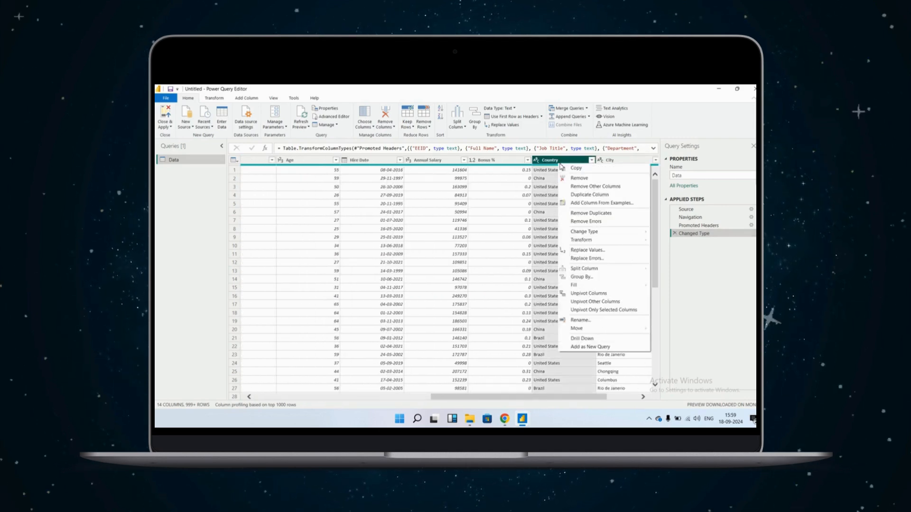
left_click(594, 186)
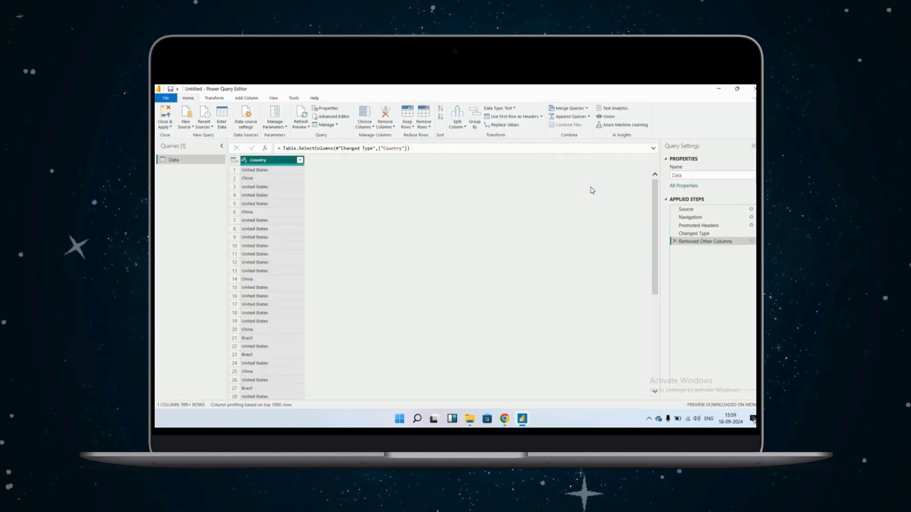
left_click(674, 241)
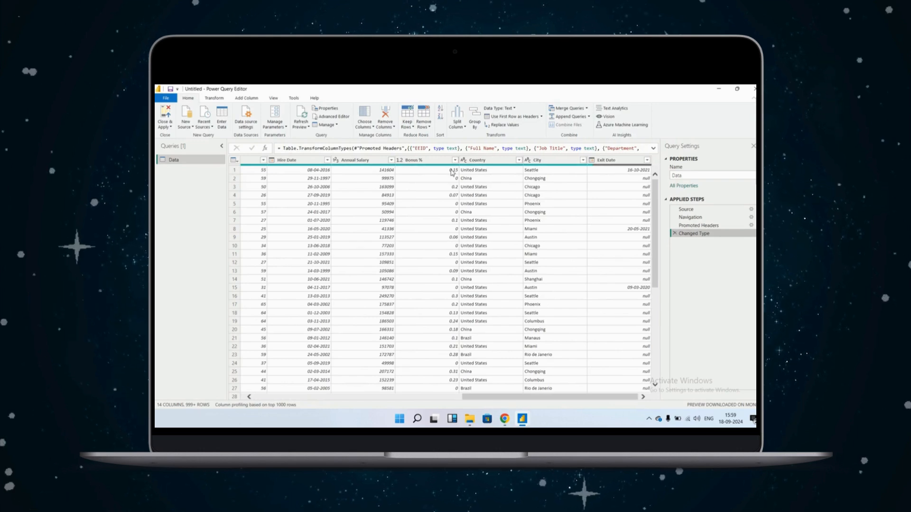
Step: Transform the Country column's text to uppercase and then to lowercase
right_click(473, 162)
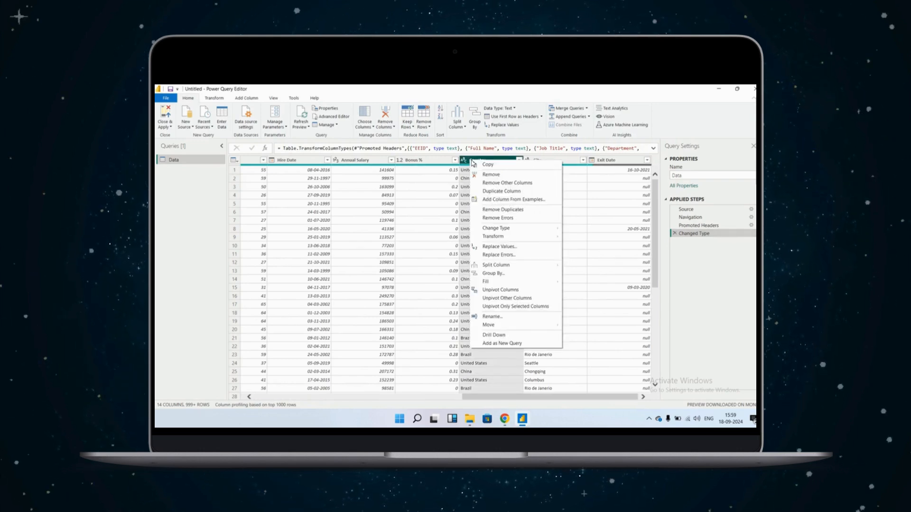
mouse_move(499, 239)
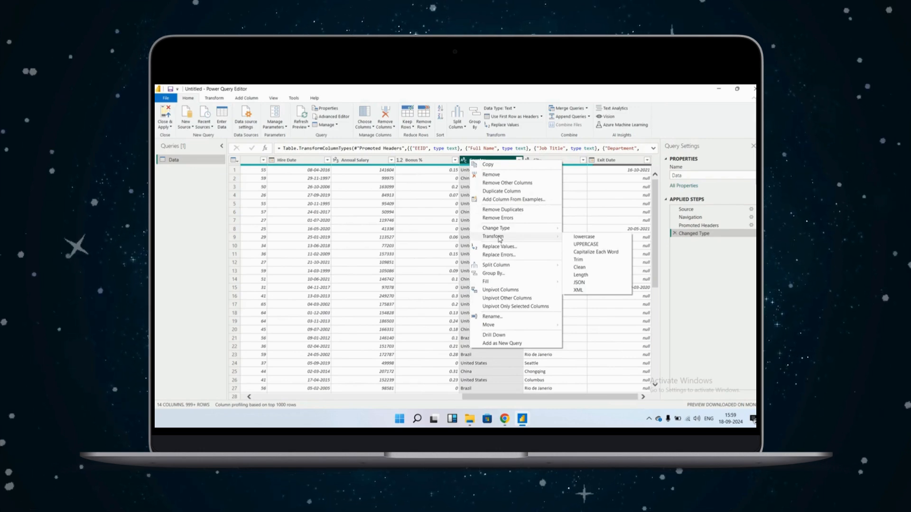
left_click(587, 244)
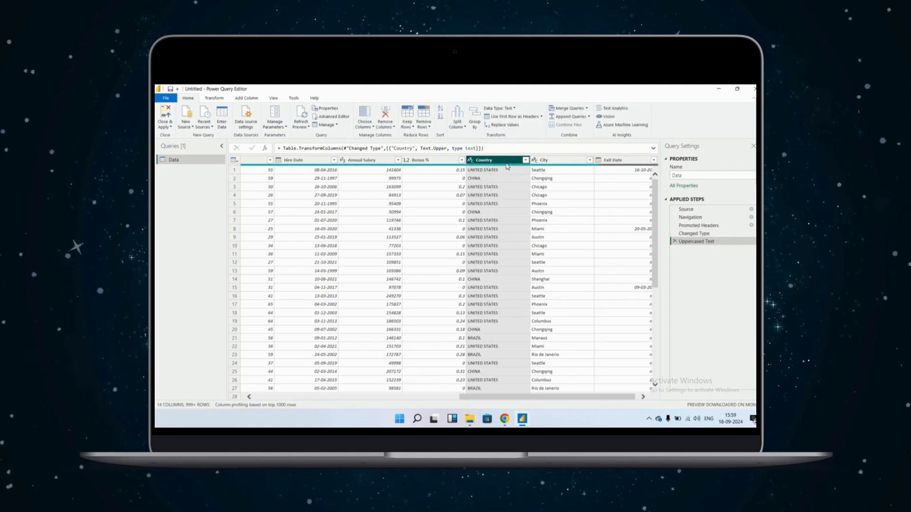
right_click(500, 162)
mouse_move(569, 235)
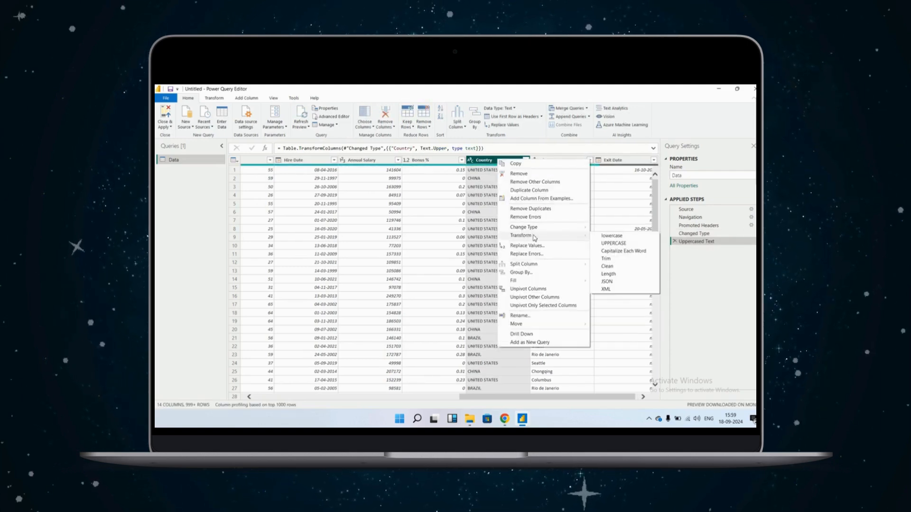
left_click(611, 236)
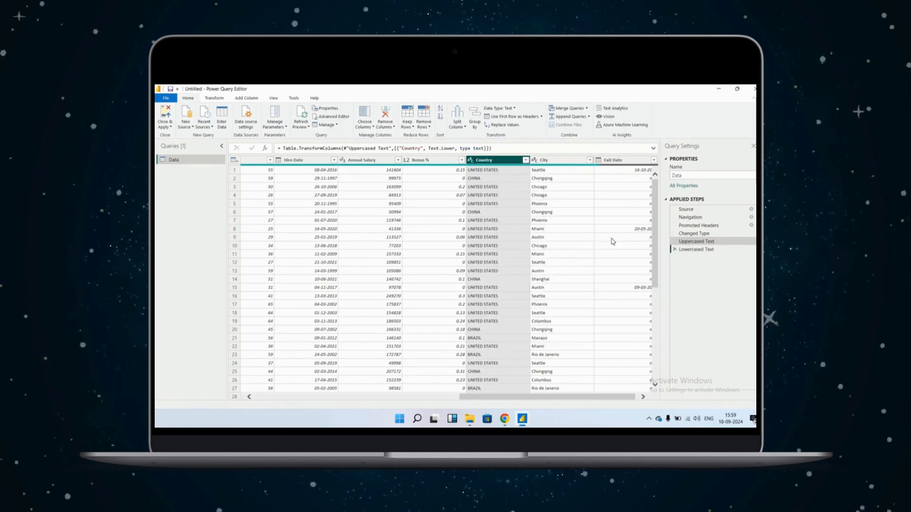
Step: Transform the Country column's values into their text length
right_click(504, 161)
mouse_move(560, 234)
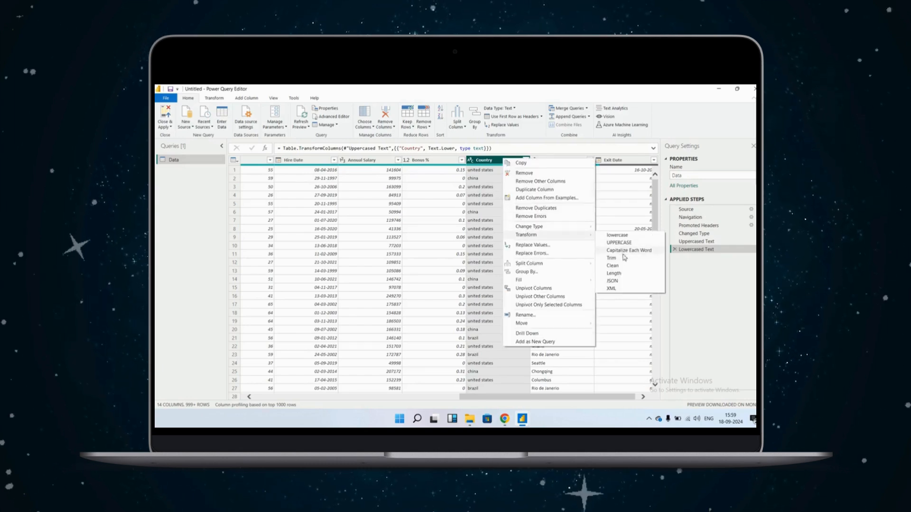
left_click(614, 273)
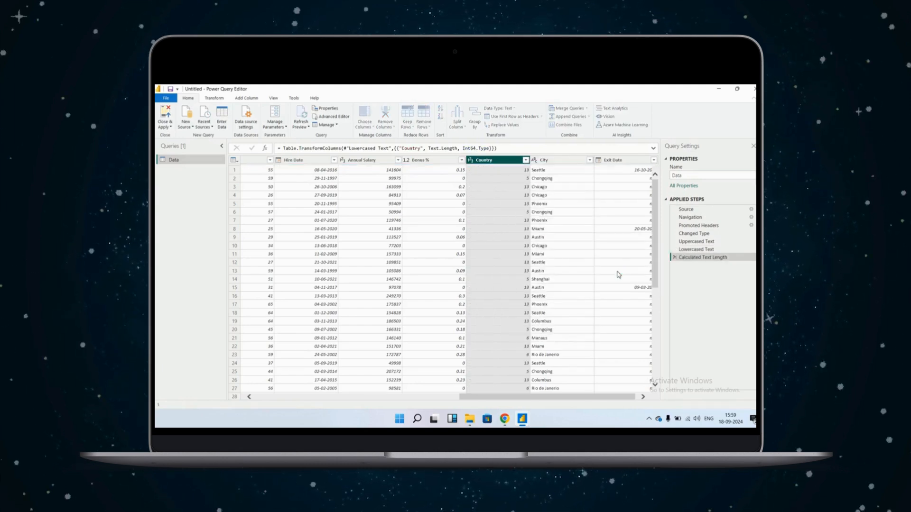
Step: Delete the text length, lowercase and uppercase transformations of the Country column from the applied steps
right_click(491, 162)
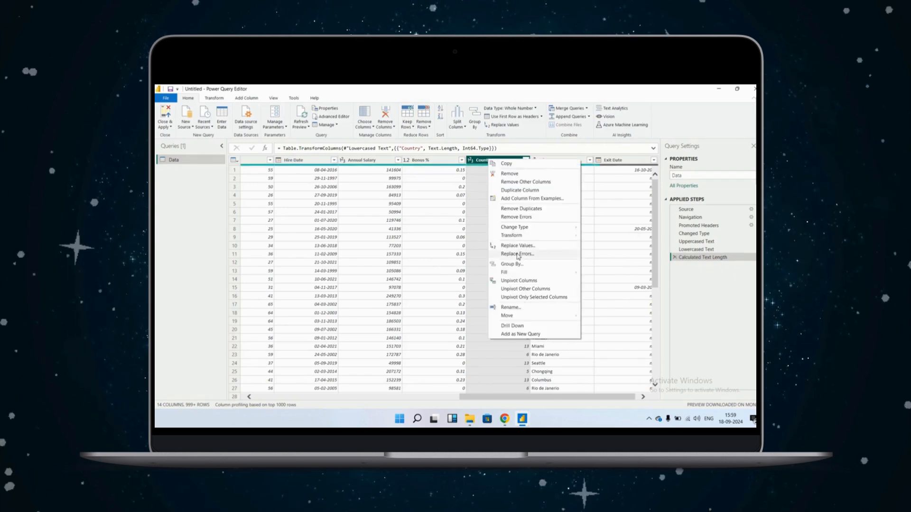
left_click(674, 259)
left_click(675, 257)
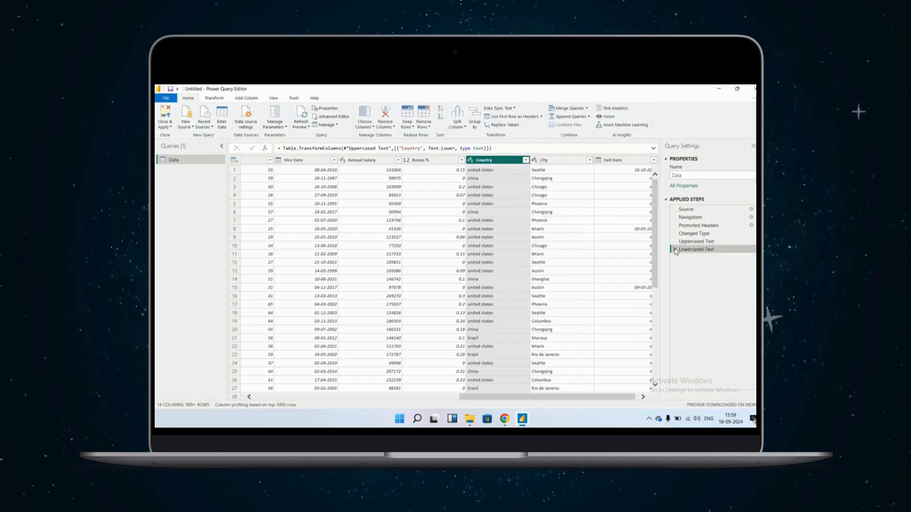
left_click(674, 248)
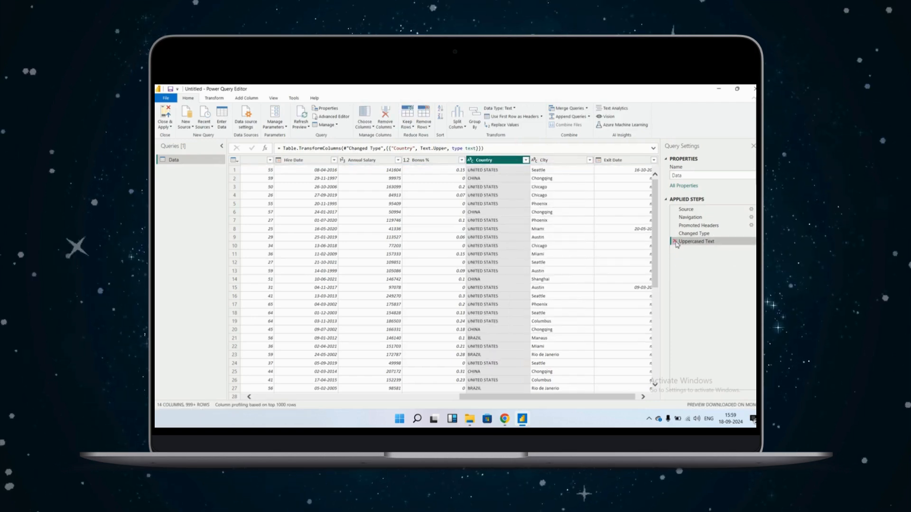
left_click(675, 242)
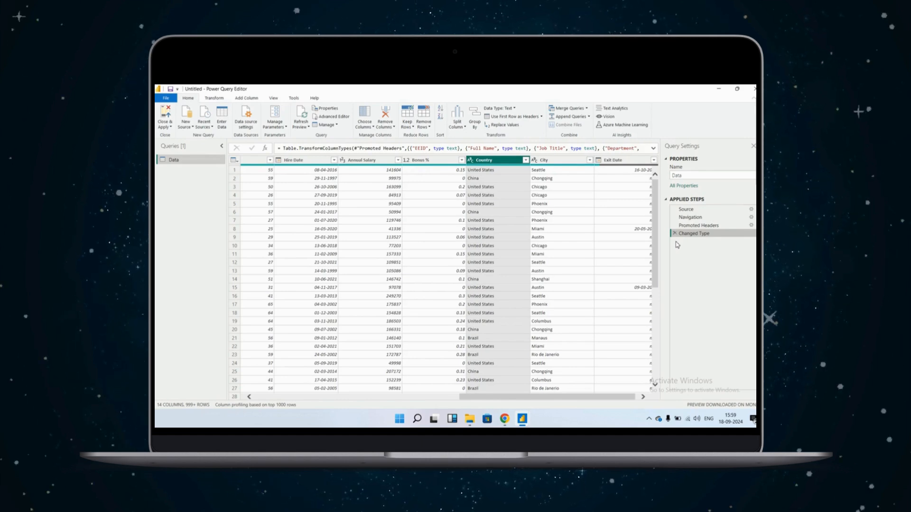
Step: Transform the Full Name column's values into their text length
scroll(464, 215, "left", 10)
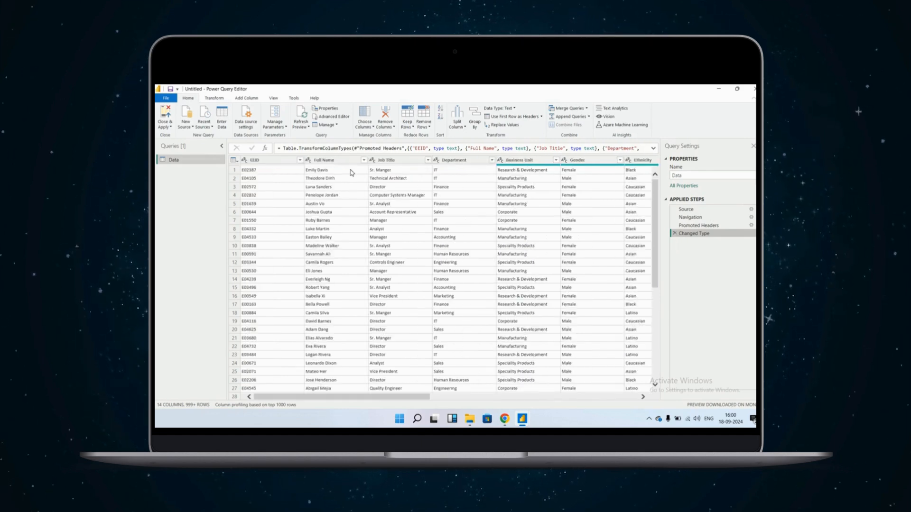
left_click(326, 160)
right_click(325, 160)
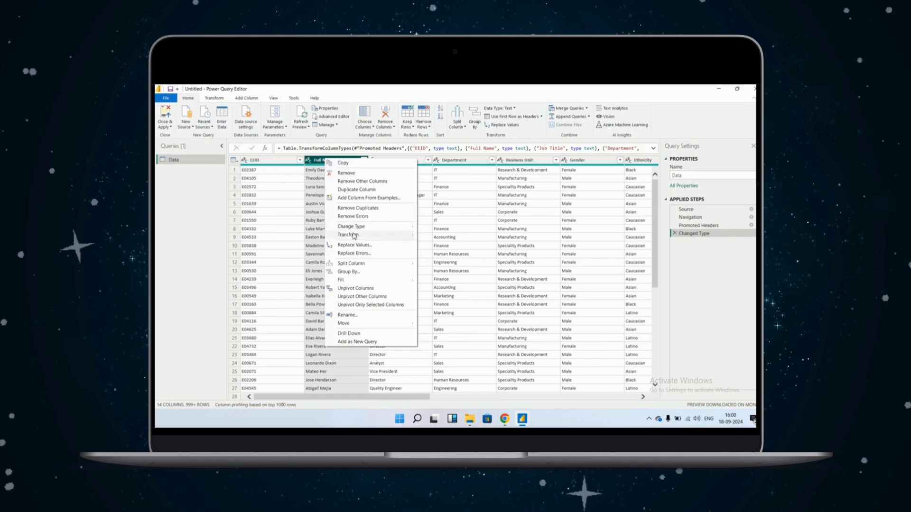
mouse_move(396, 239)
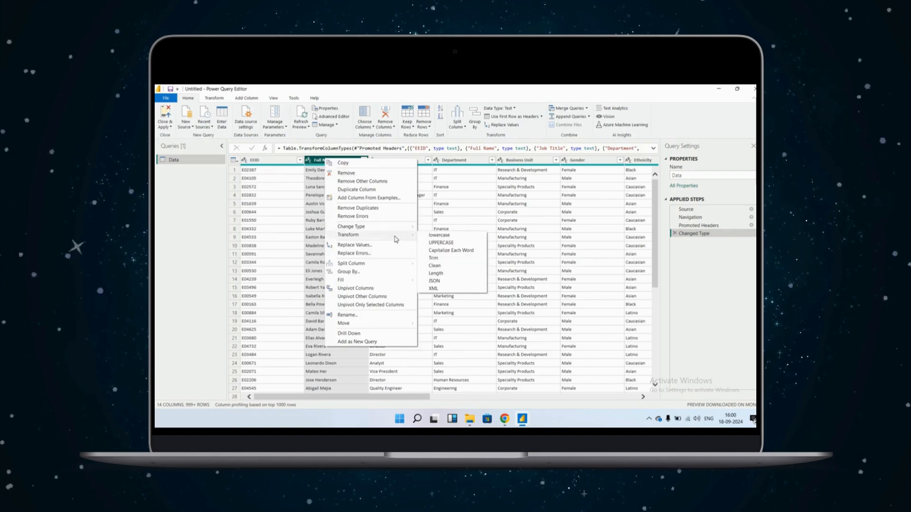
left_click(436, 274)
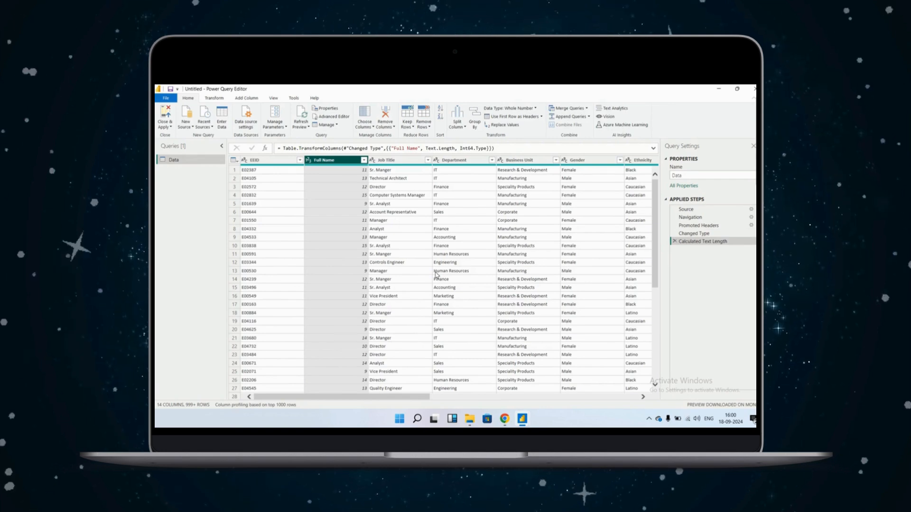
Step: Check the transformations offered for the numeric Full Name column and delete its text length calculation from the applied steps
right_click(344, 165)
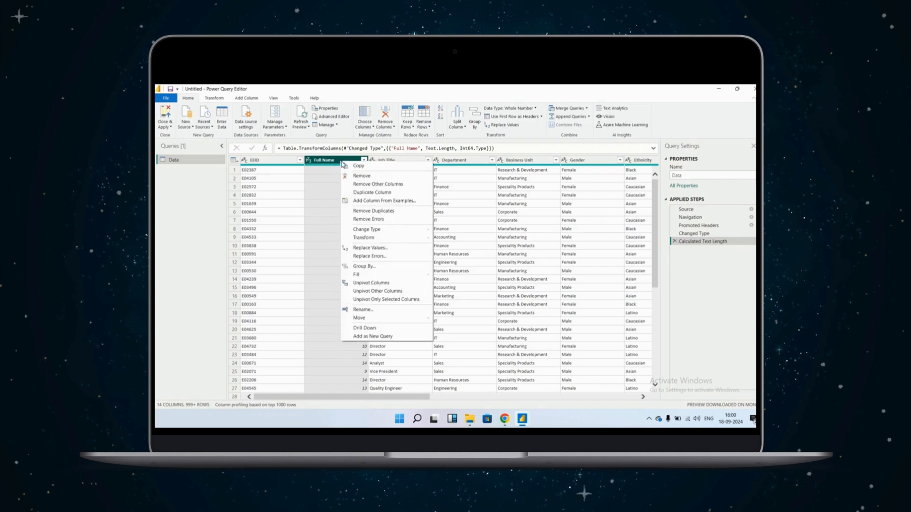
mouse_move(371, 240)
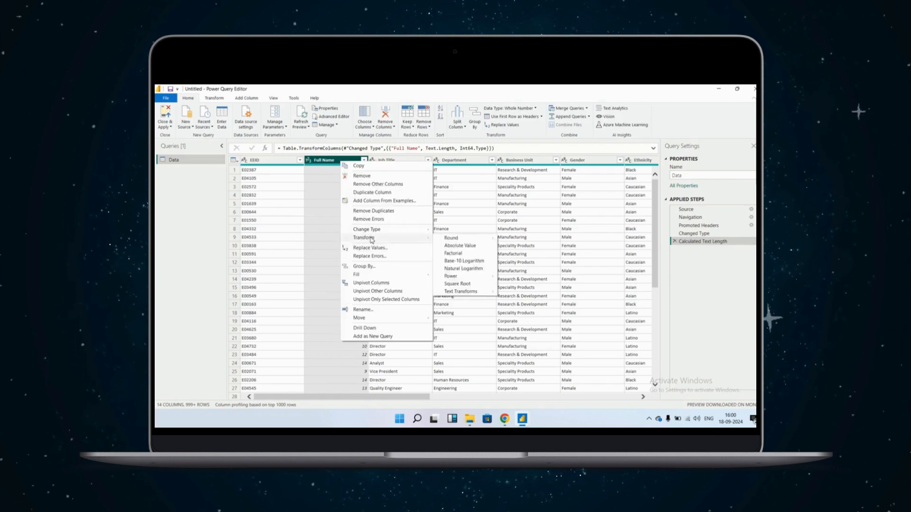
left_click(681, 243)
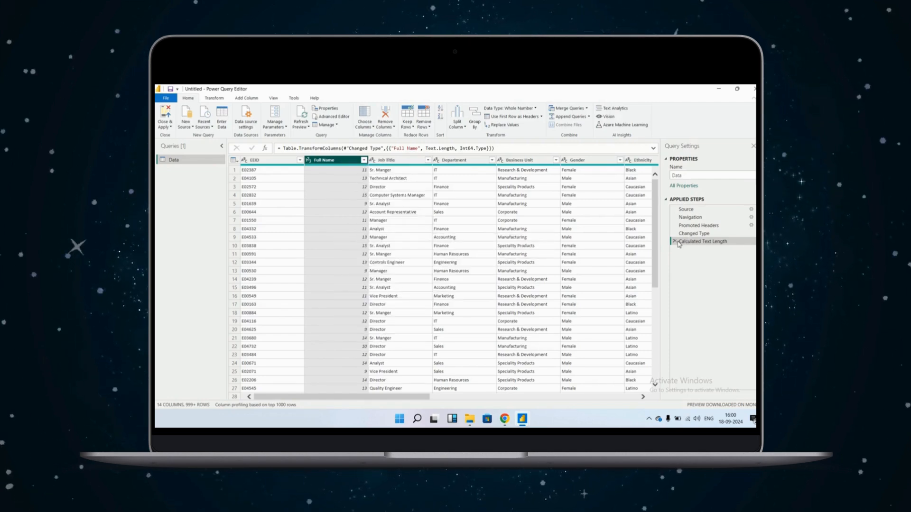
left_click(674, 241)
Step: View the text transformations available for the Full Name column and dismiss them without applying any
right_click(347, 163)
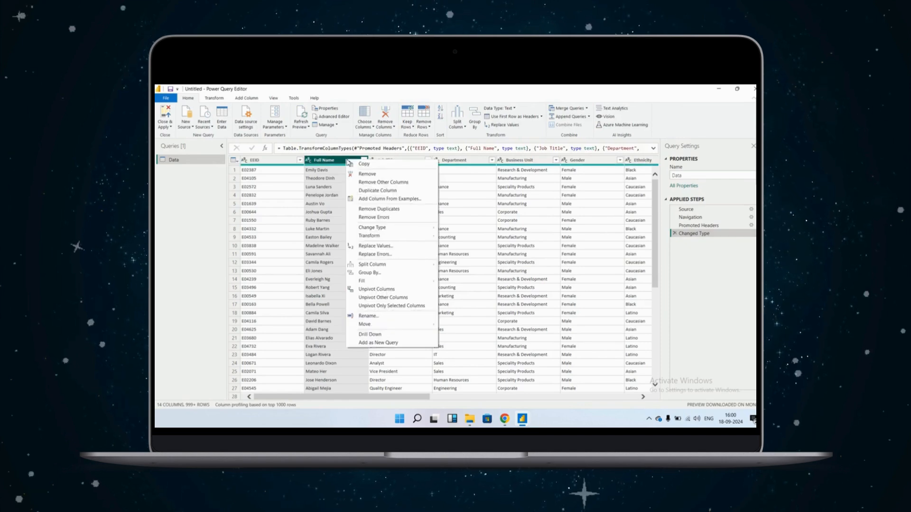
mouse_move(383, 238)
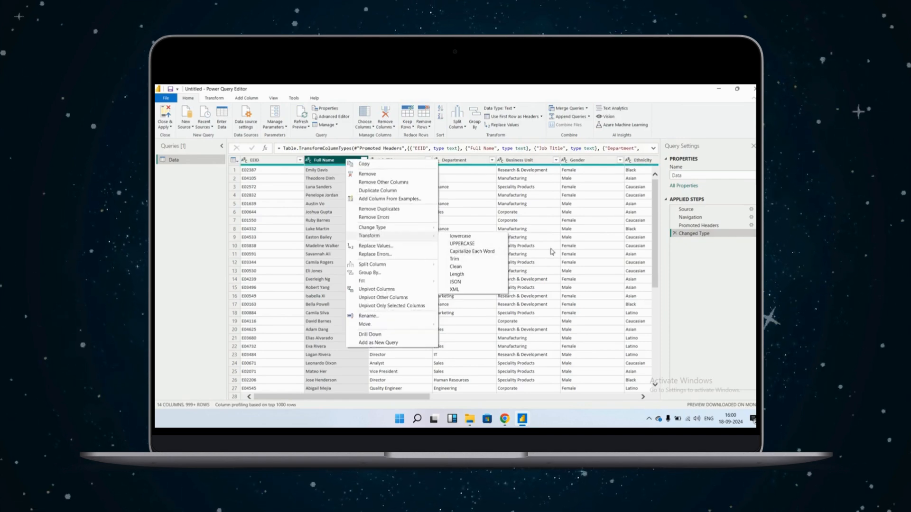
left_click(512, 254)
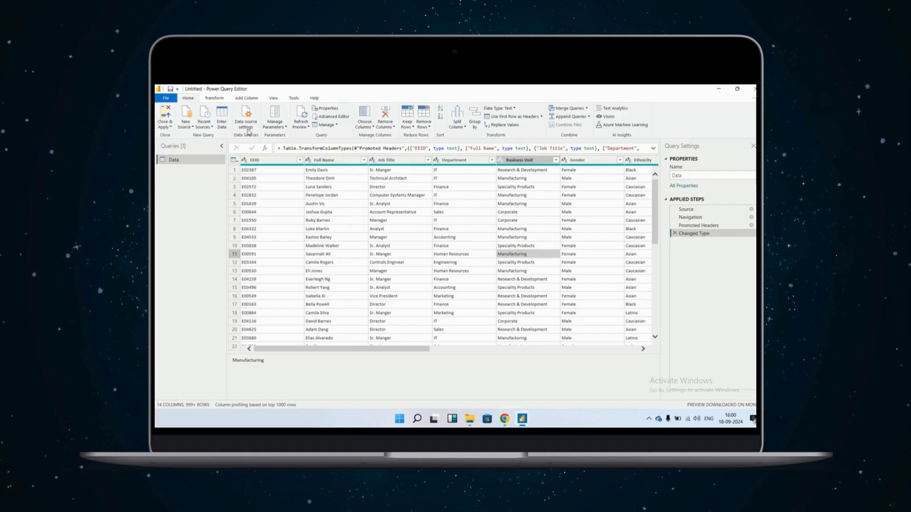
Step: Compare the commands for transforming existing columns with those for adding new columns
left_click(215, 99)
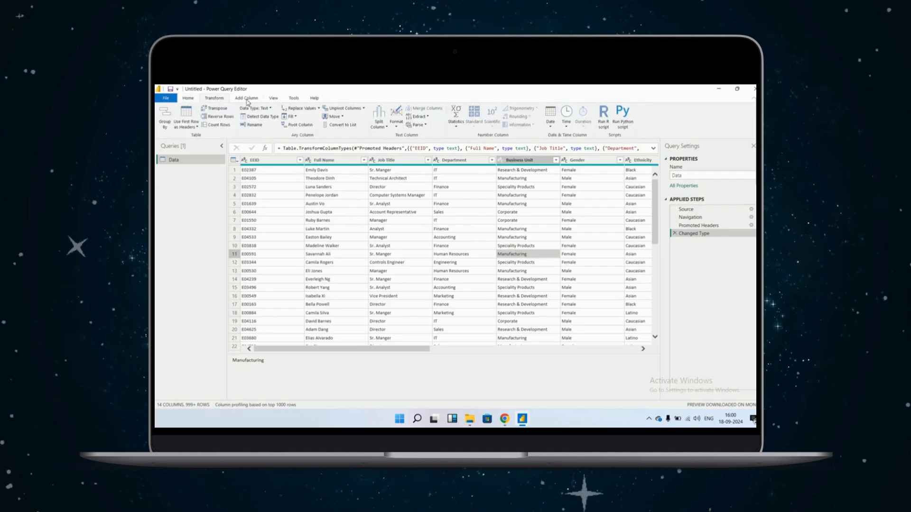
left_click(246, 100)
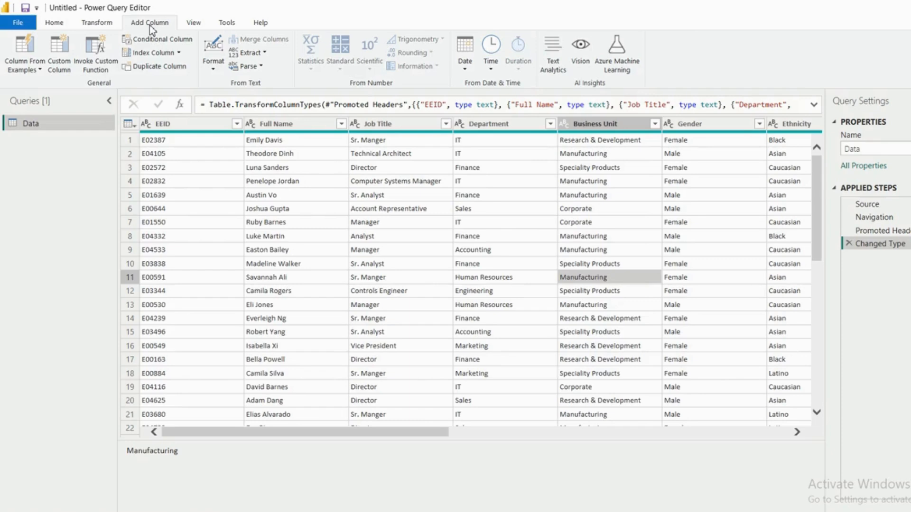
left_click(101, 23)
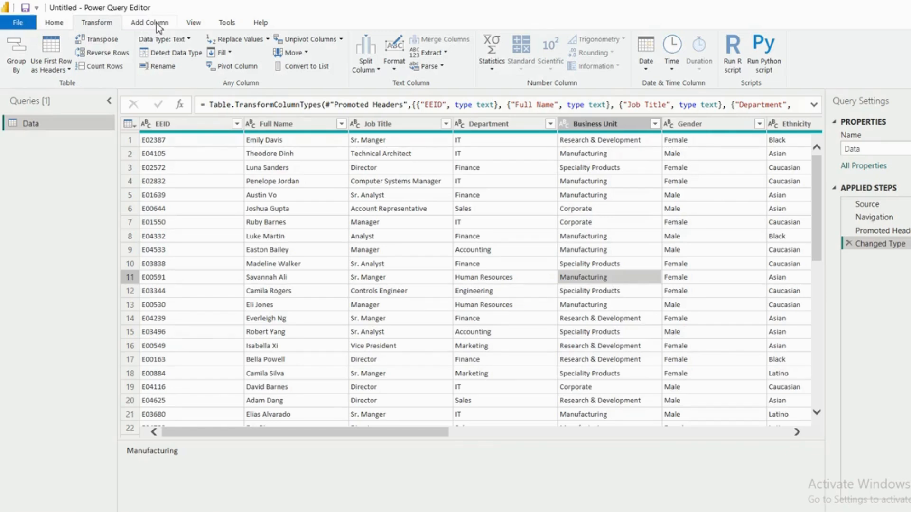
left_click(328, 223)
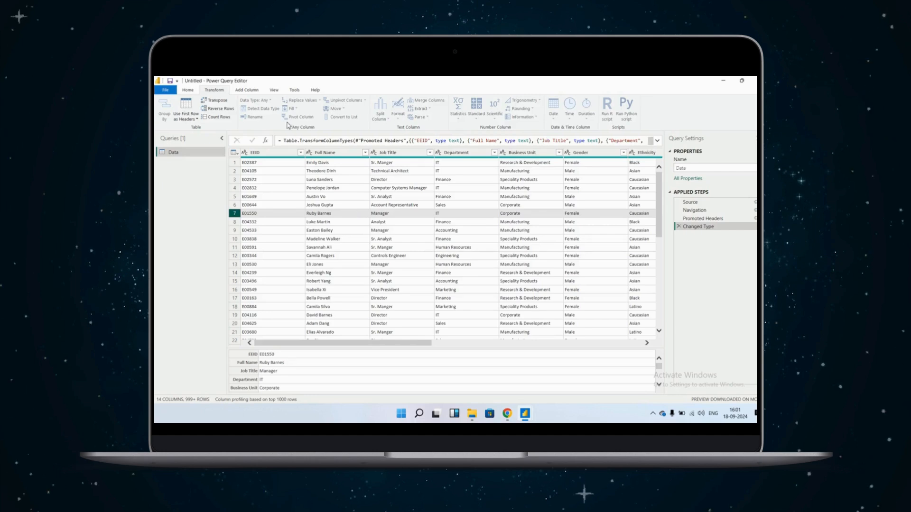
left_click(295, 214)
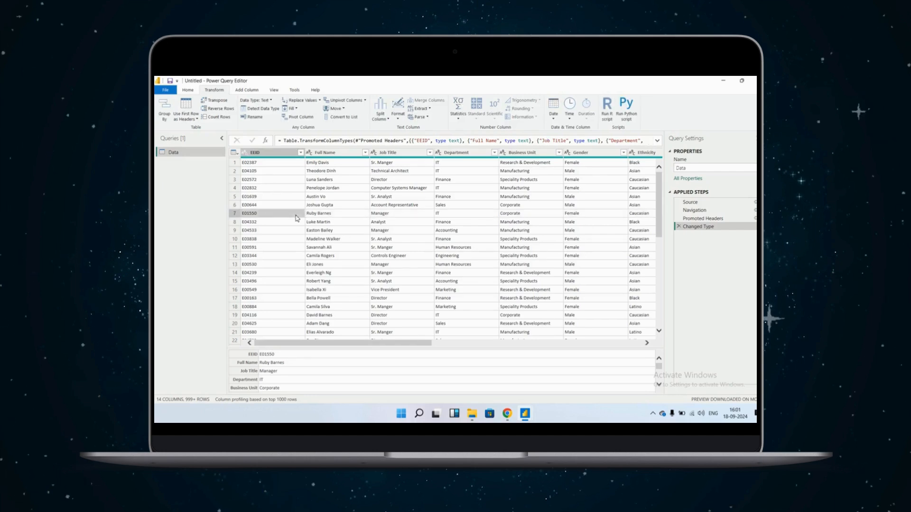
Step: Replace the Country column's values with their first 7 characters and delete that extraction from the applied steps
scroll(422, 254, "right", 1)
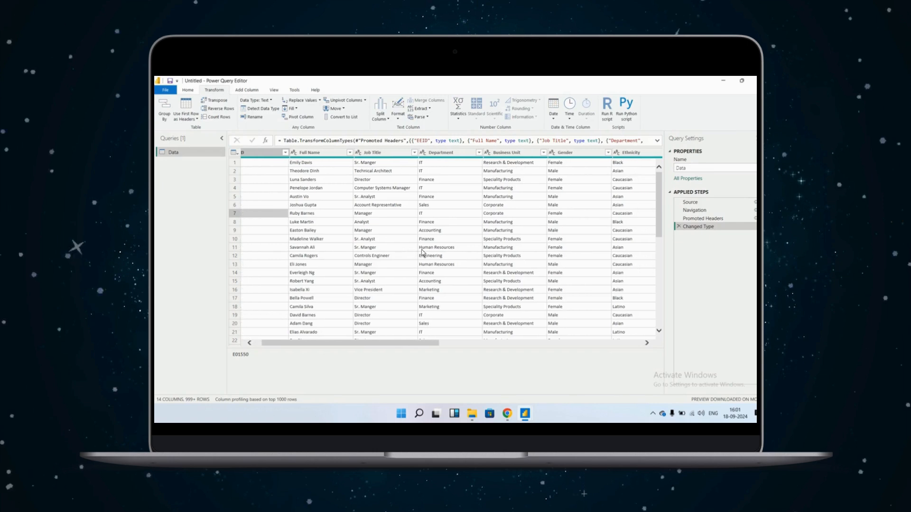
scroll(422, 253, "right", 1)
scroll(422, 252, "right", 5)
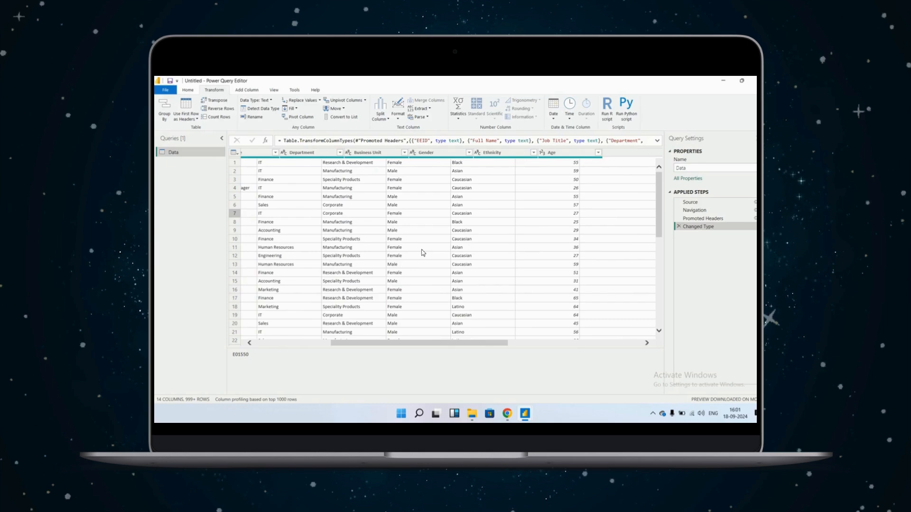
left_click_drag(402, 345, 327, 345)
scroll(466, 288, "right", 8)
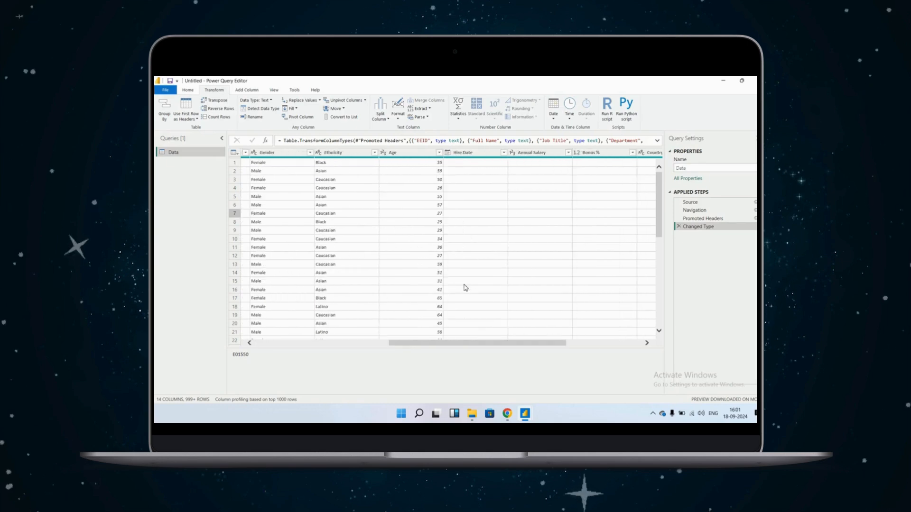
scroll(465, 288, "right", 1)
left_click(493, 152)
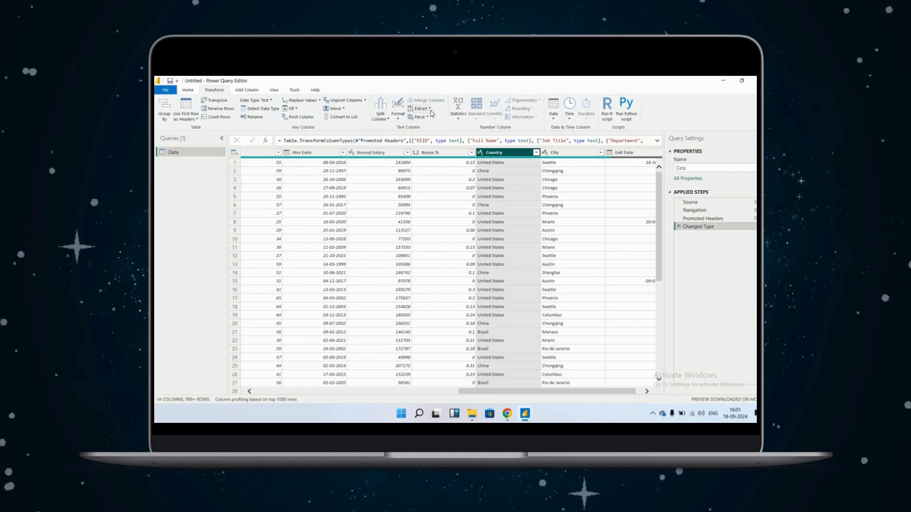
left_click(422, 109)
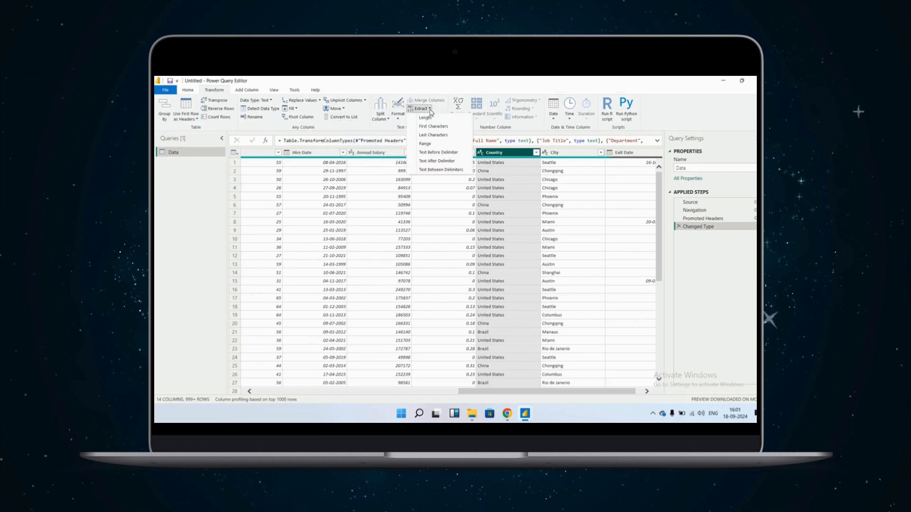
left_click(437, 128)
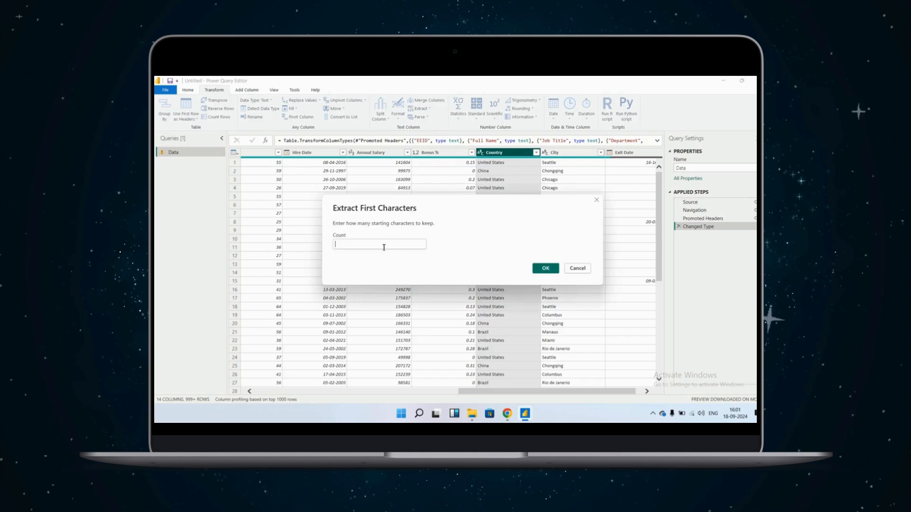
type("3")
left_click(545, 268)
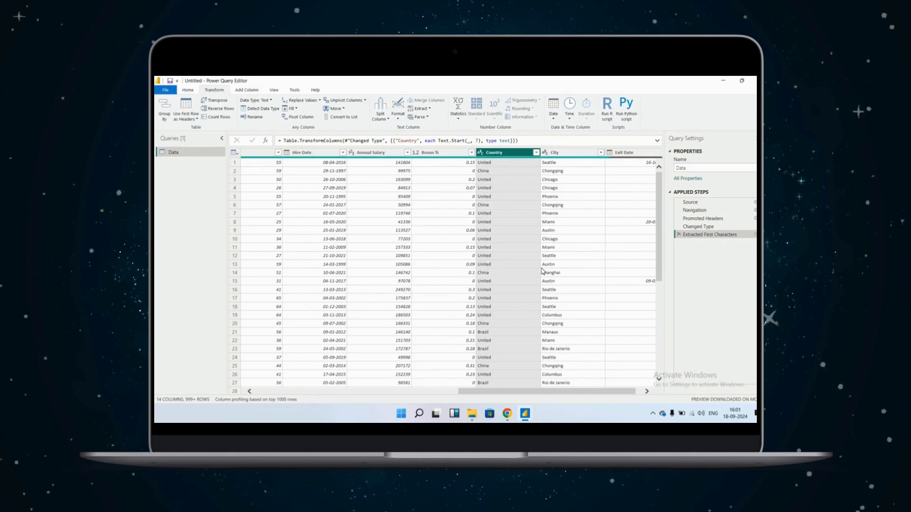
left_click(679, 235)
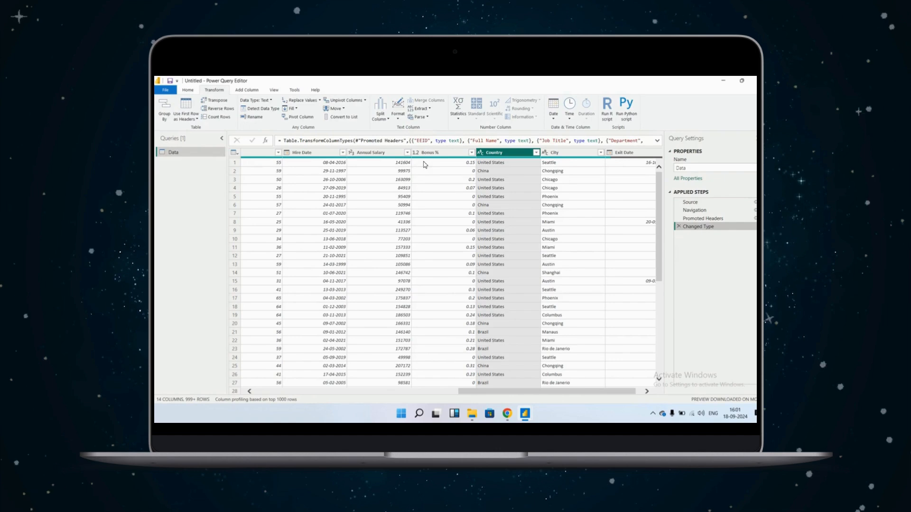
Step: Add a new column containing the first 7 characters of the Country column
left_click(251, 90)
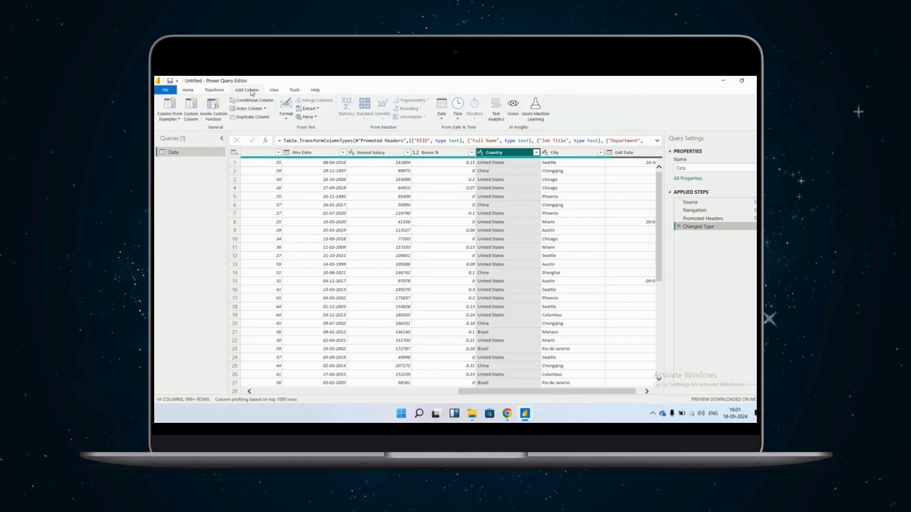
left_click(319, 110)
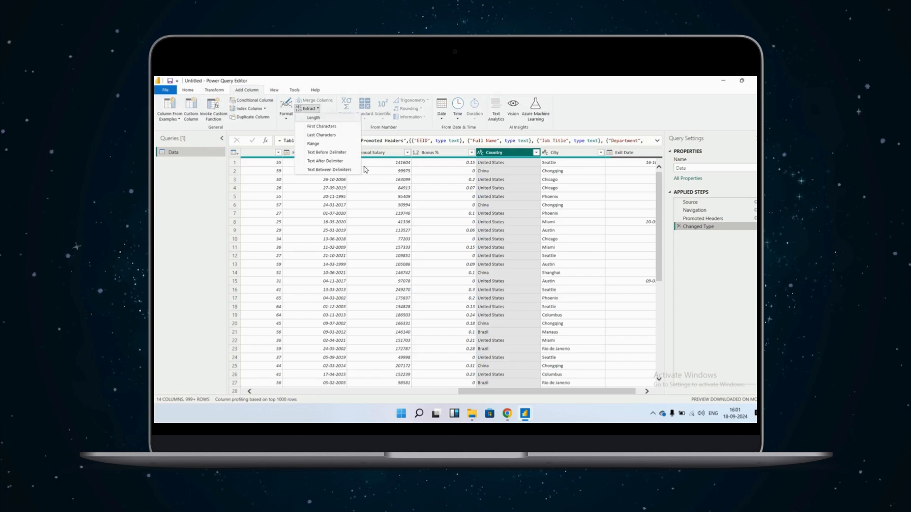
left_click(321, 127)
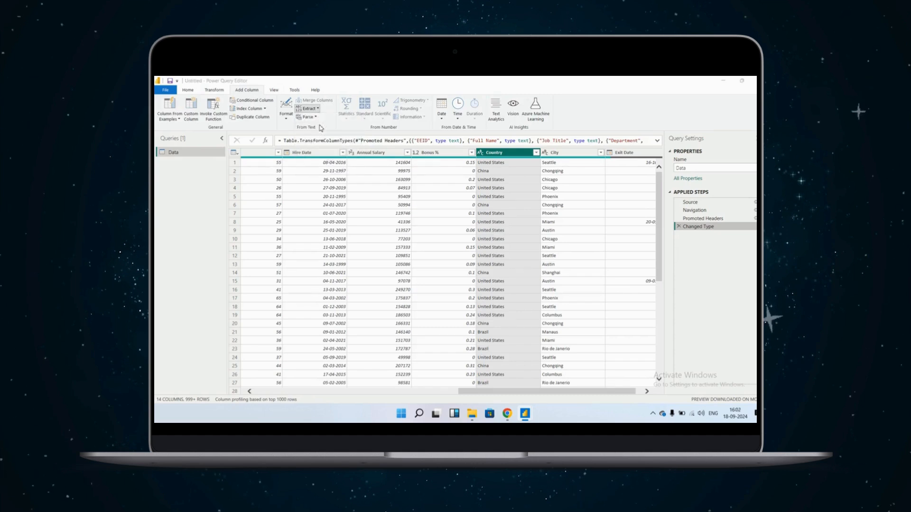
type("7")
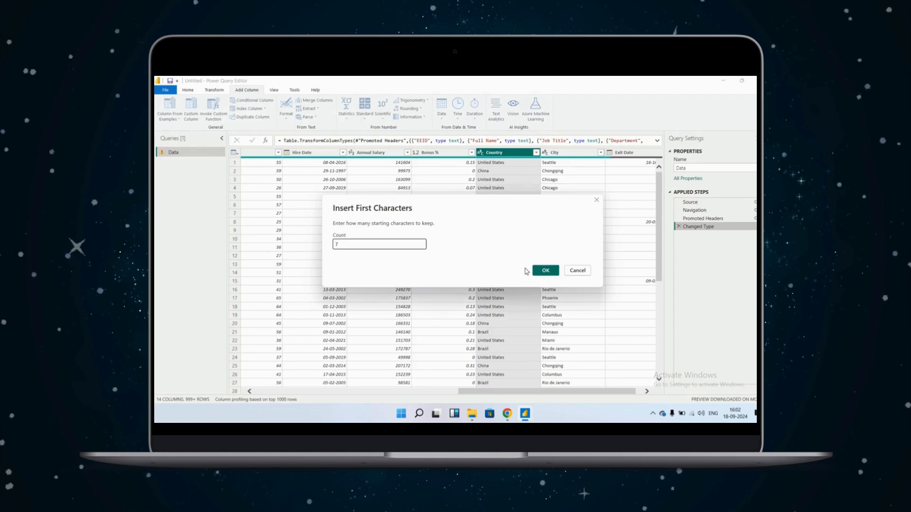
left_click(542, 271)
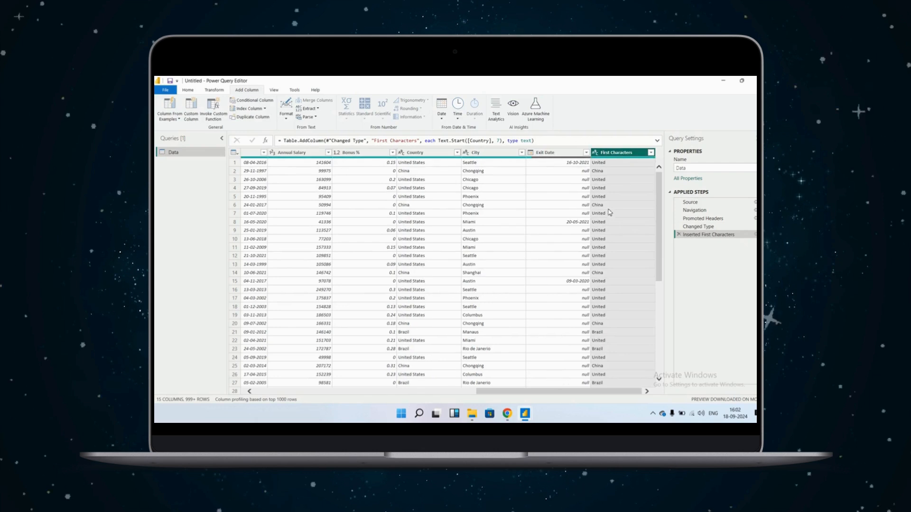
Step: Compare the new extracted-characters column with the Country column and delete its insertion from the applied steps
scroll(397, 253, "left", 10)
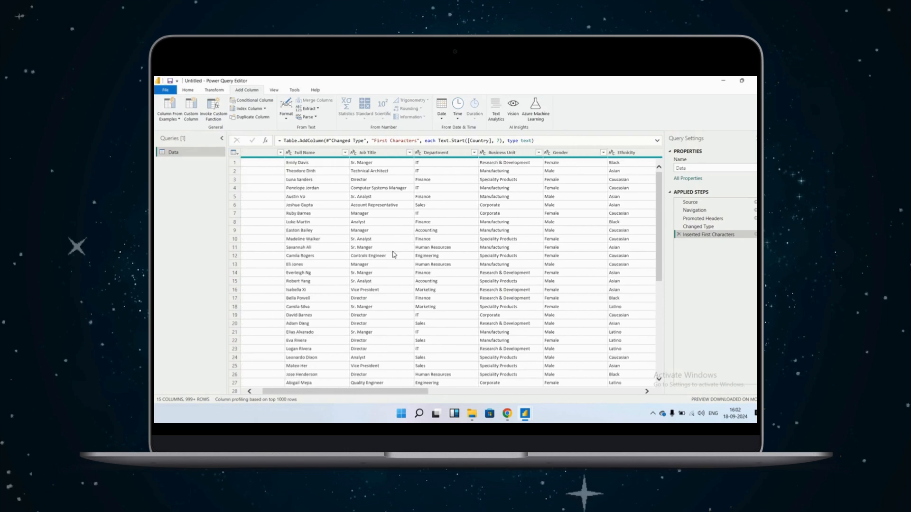
scroll(393, 255, "right", 5)
scroll(393, 255, "left", 5)
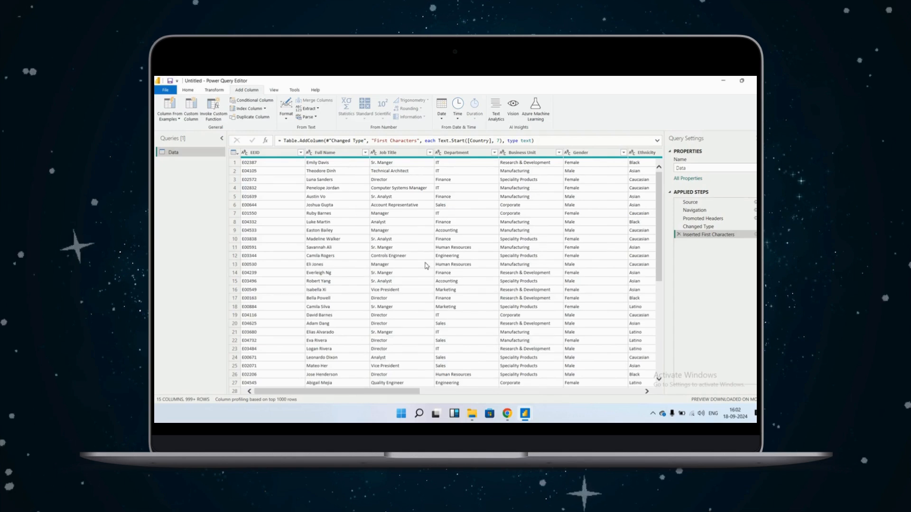
scroll(426, 266, "right", 2)
scroll(426, 266, "right", 5)
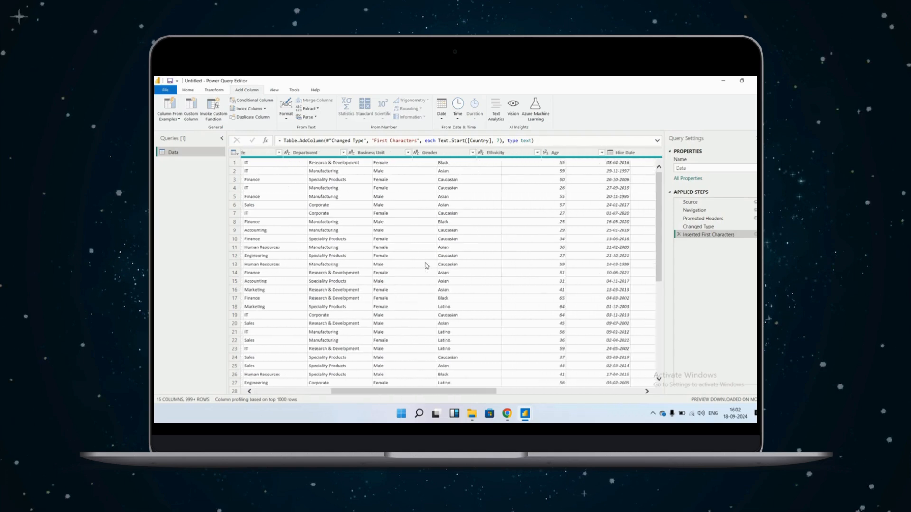
scroll(426, 266, "right", 6)
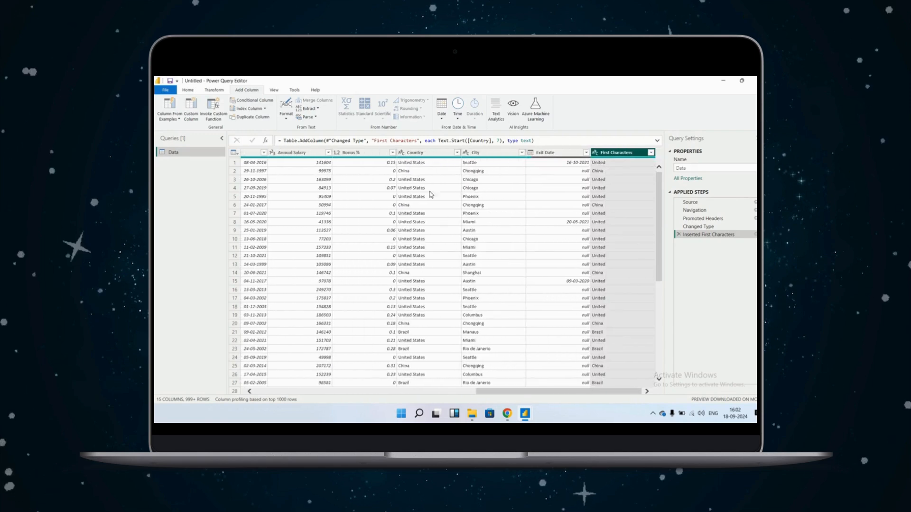
left_click(427, 180)
left_click(612, 188)
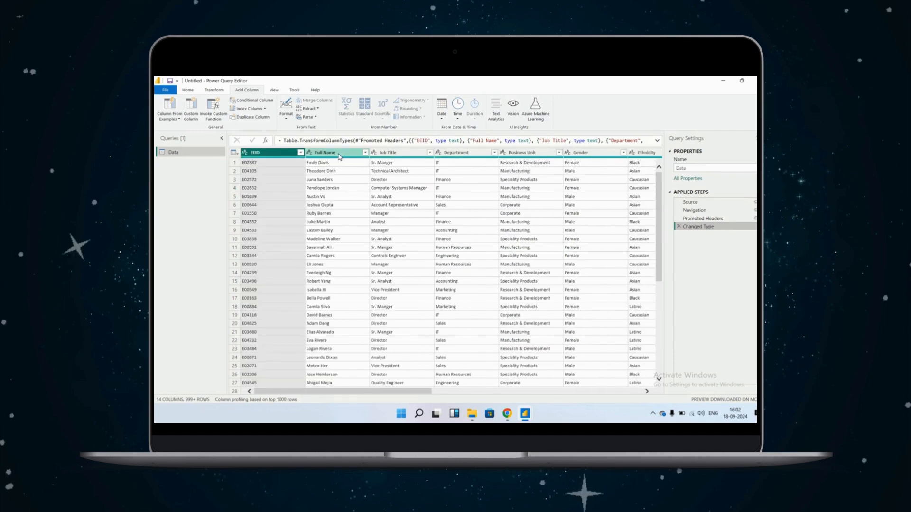
Step: Convert the Gender column's values to uppercase in place and delete that conversion from the applied steps
scroll(412, 212, "right", 3)
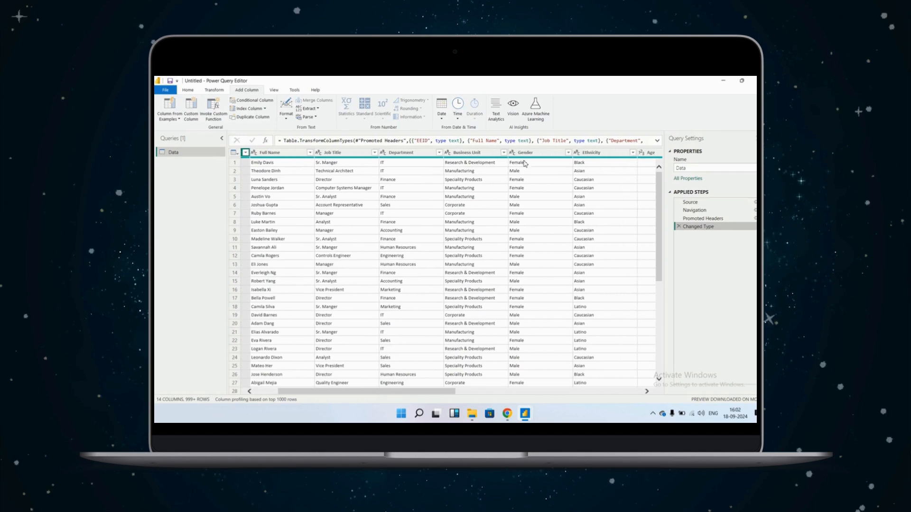
right_click(539, 153)
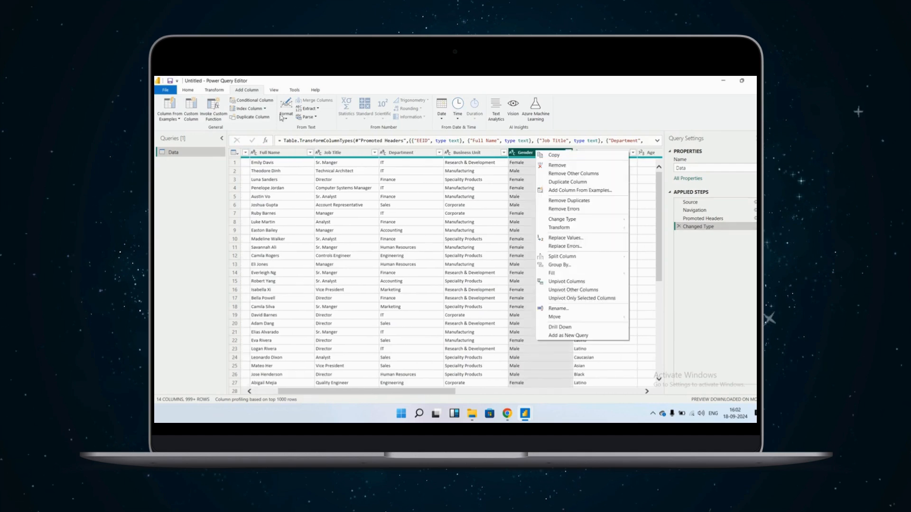
left_click(214, 90)
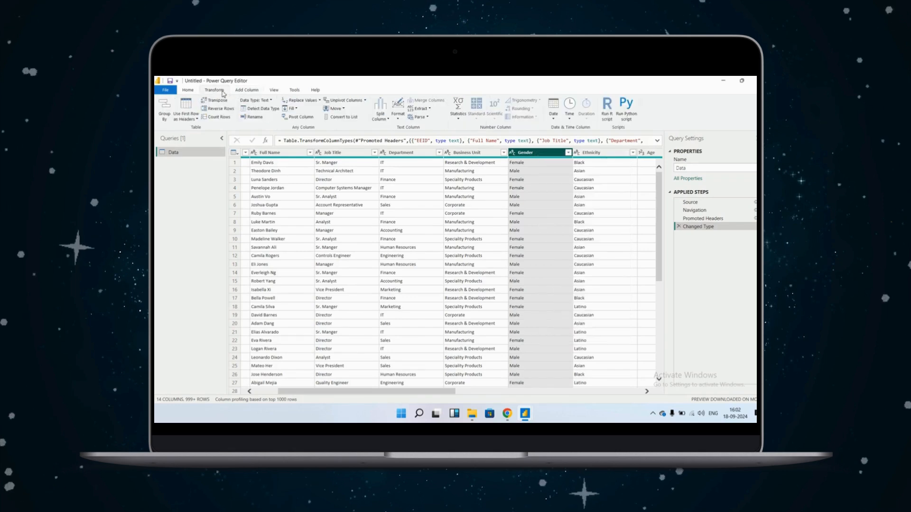
left_click(397, 117)
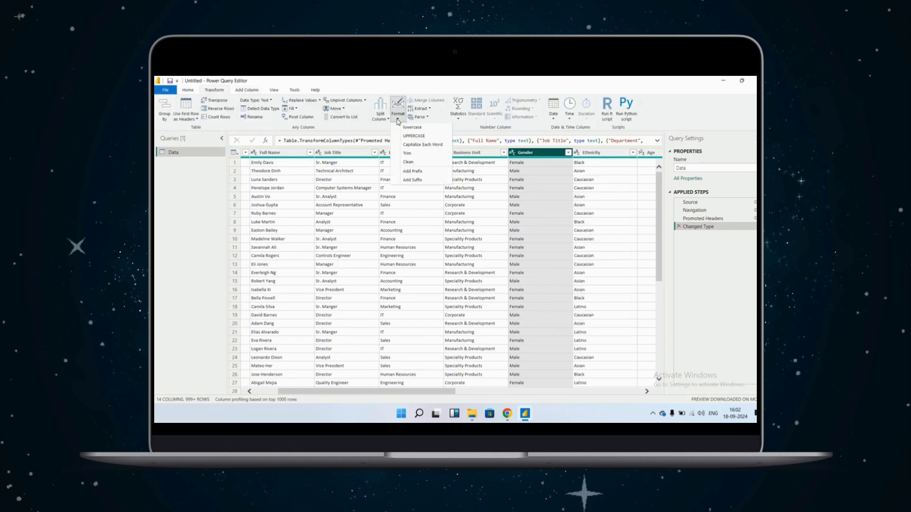
left_click(417, 136)
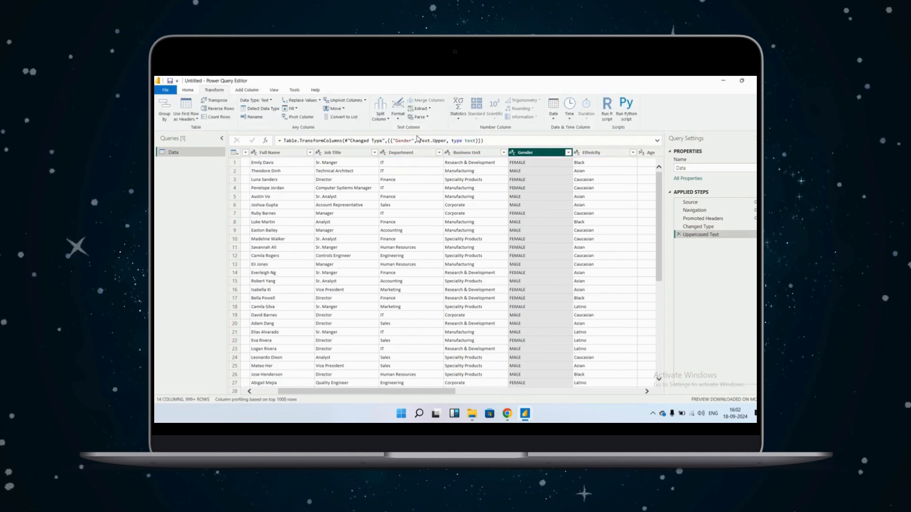
scroll(535, 200, "right", 6)
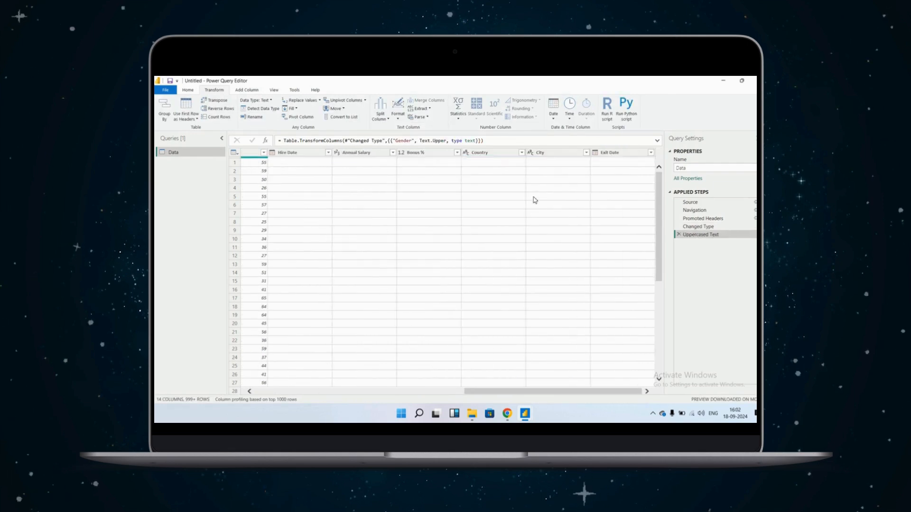
scroll(500, 233, "left", 6)
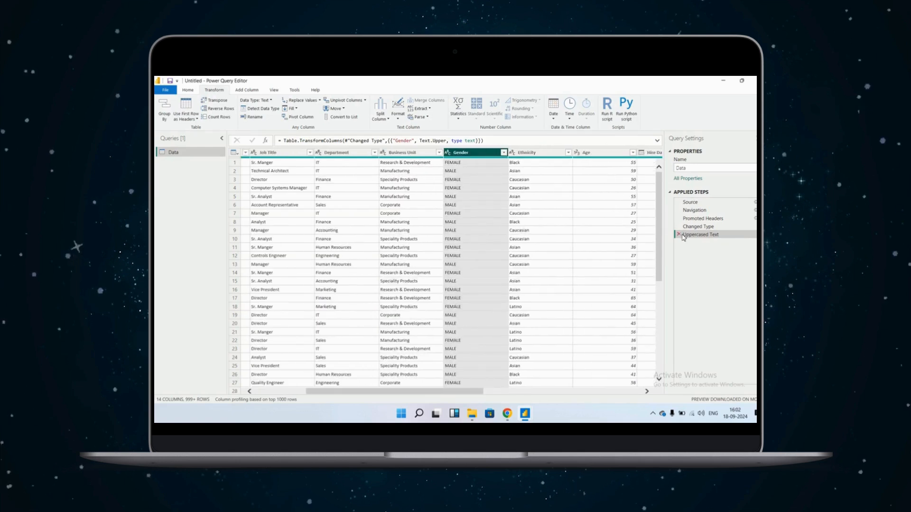
left_click(679, 235)
Step: Add a new column with the Gender values in uppercase, inspect it, and delete its insertion from the applied steps
left_click(247, 90)
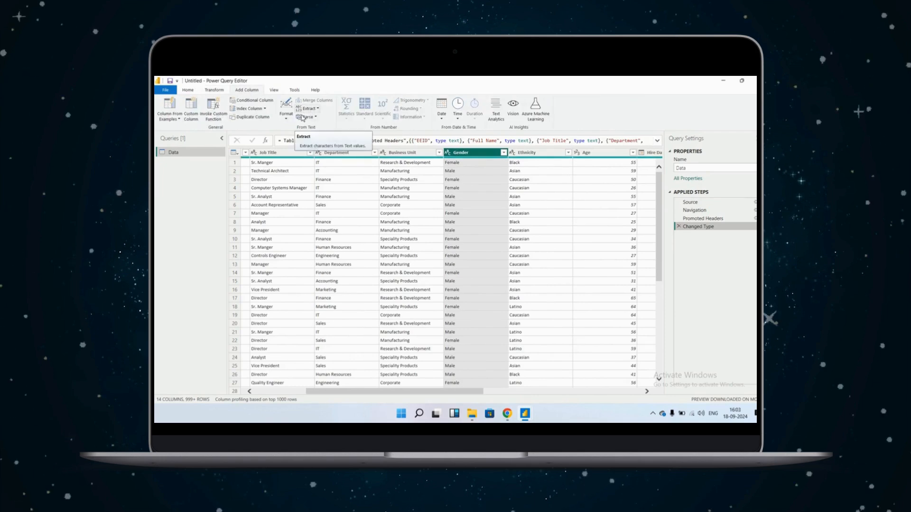
left_click(286, 110)
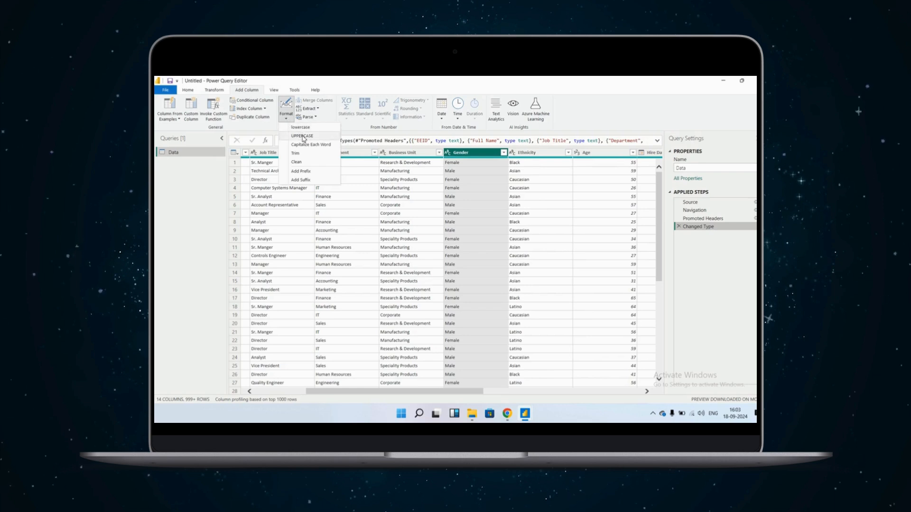
left_click(302, 136)
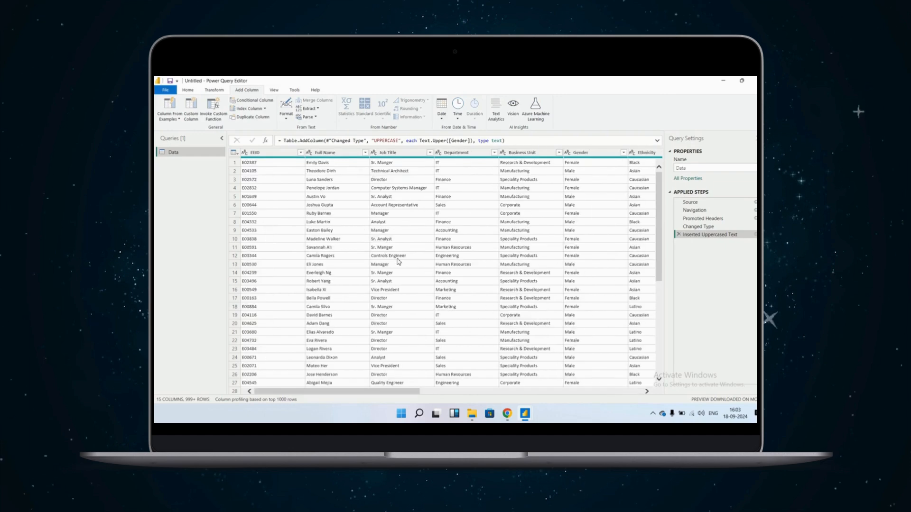
left_click(578, 172)
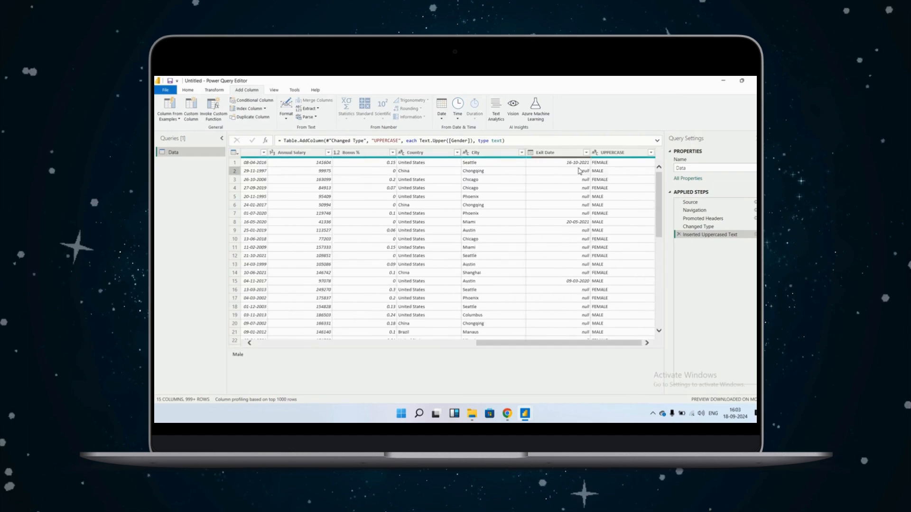
left_click(608, 281)
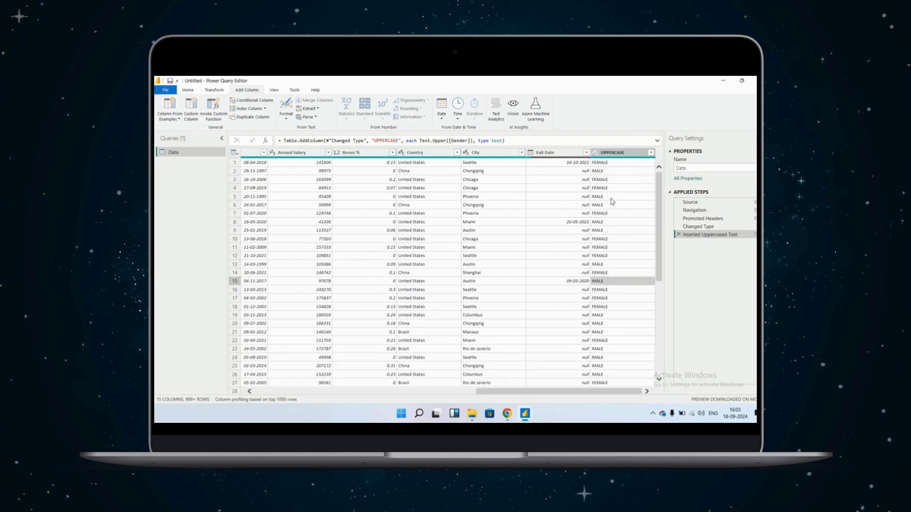
left_click(679, 234)
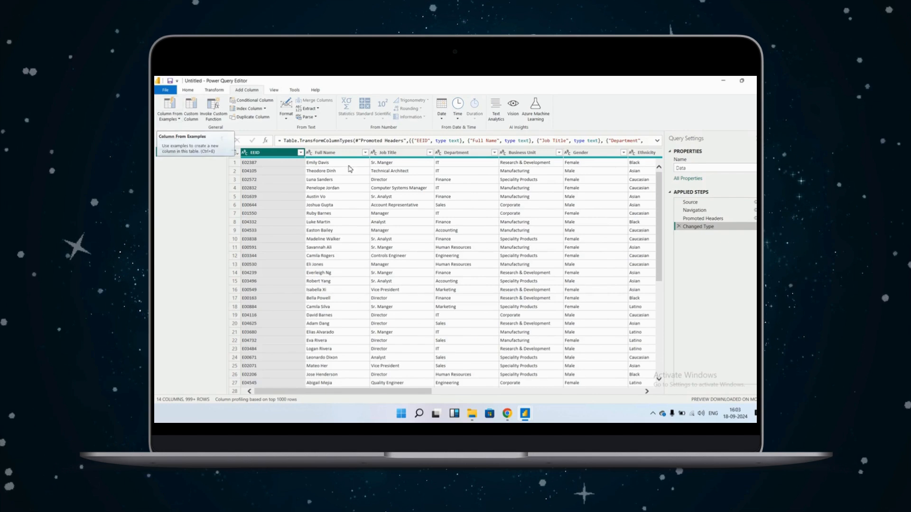
Step: Start a new column from examples based only on the Hire Date column
scroll(374, 209, "right", 5)
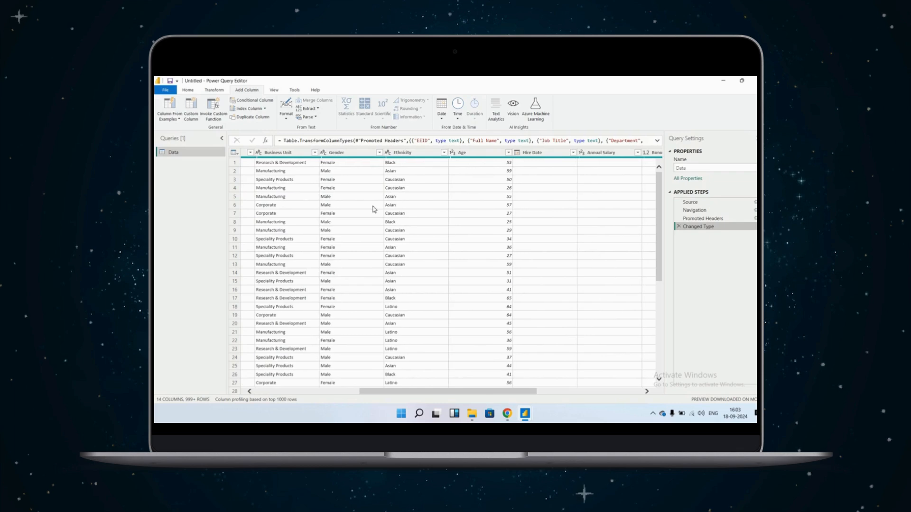
scroll(374, 209, "right", 3)
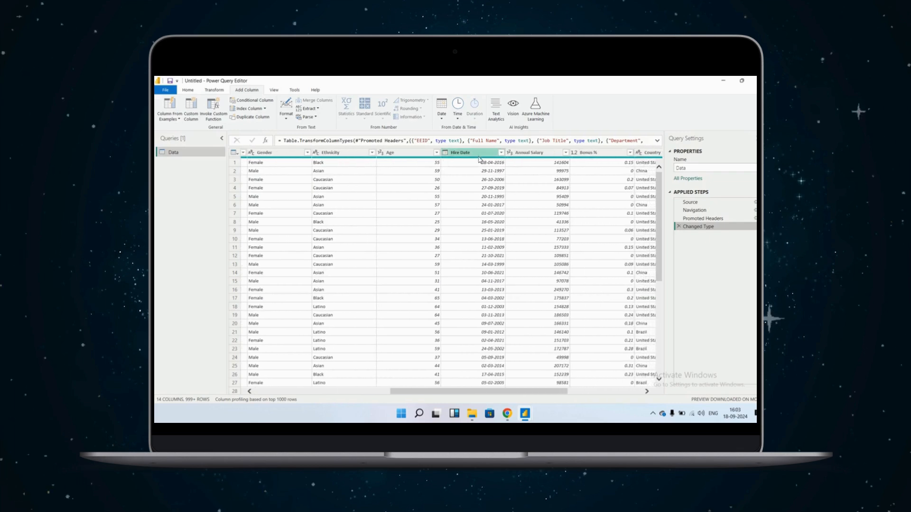
left_click(479, 156)
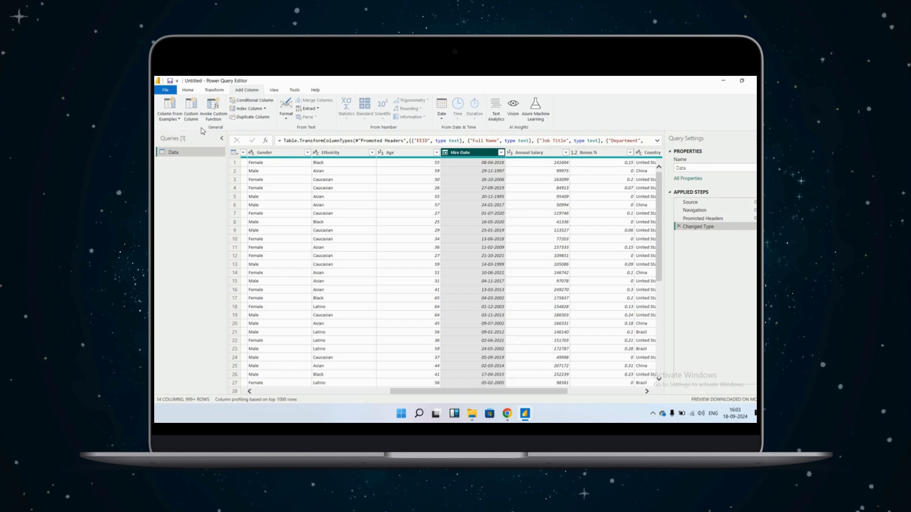
left_click(174, 118)
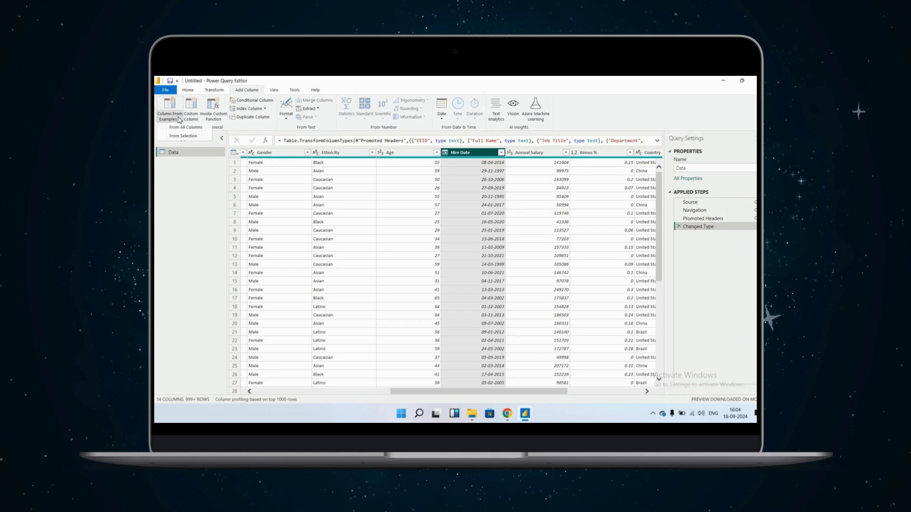
left_click(179, 137)
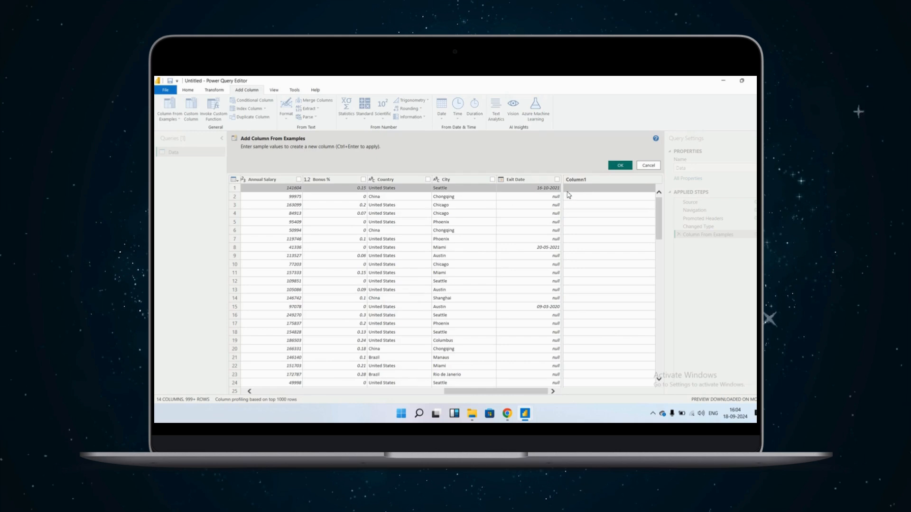
scroll(402, 257, "left", 5)
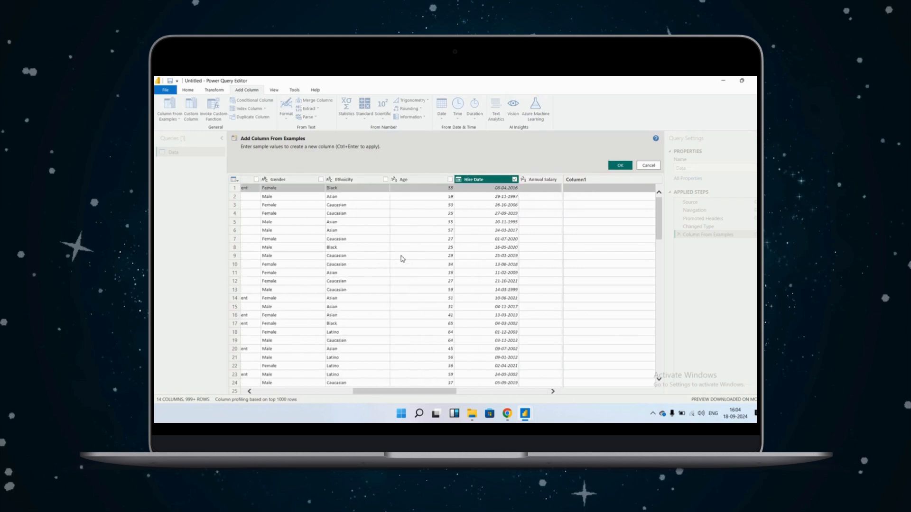
scroll(402, 259, "right", 5)
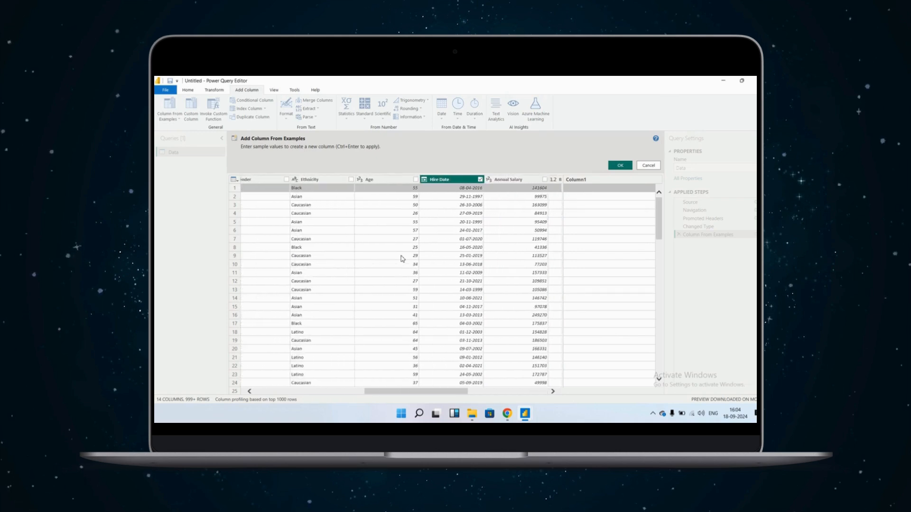
Step: Give Friday, the day of week name from Hire Date, as the first row's example and Saturday as the second row's
left_click(586, 192)
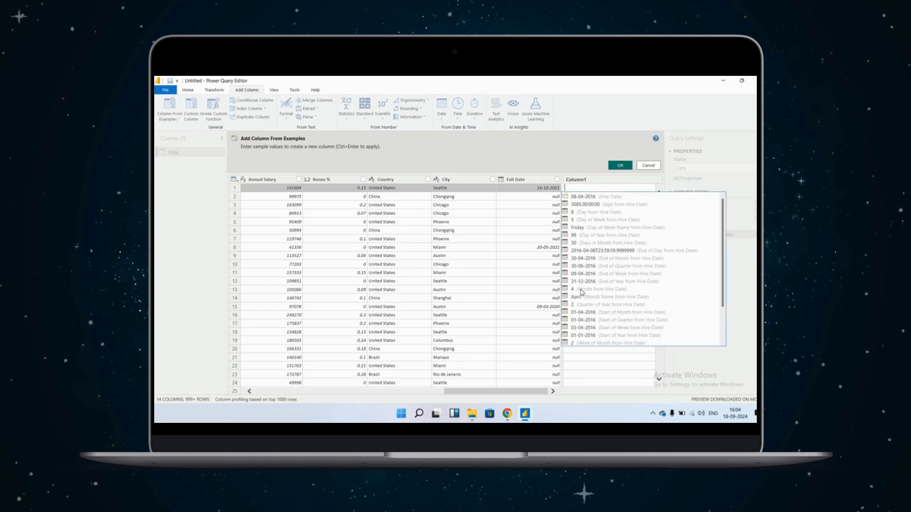
left_click(576, 228)
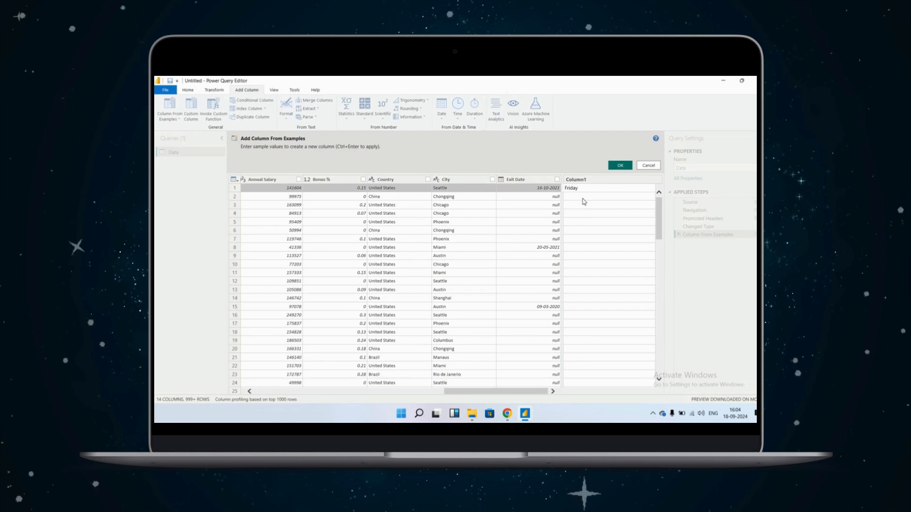
left_click(583, 198)
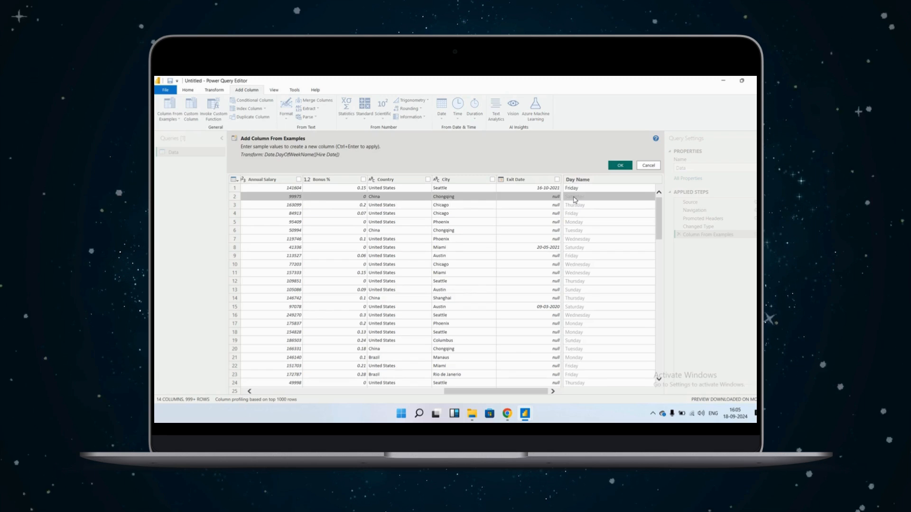
left_click(575, 197)
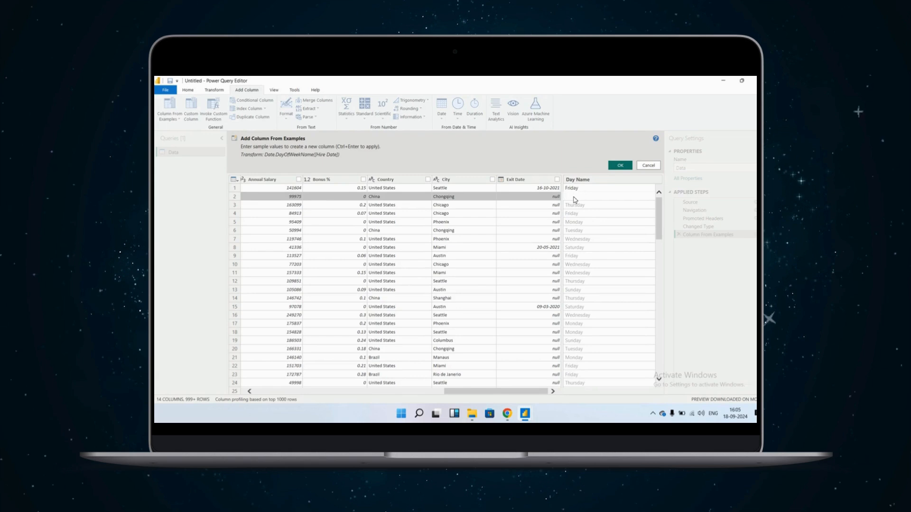
type("Sa")
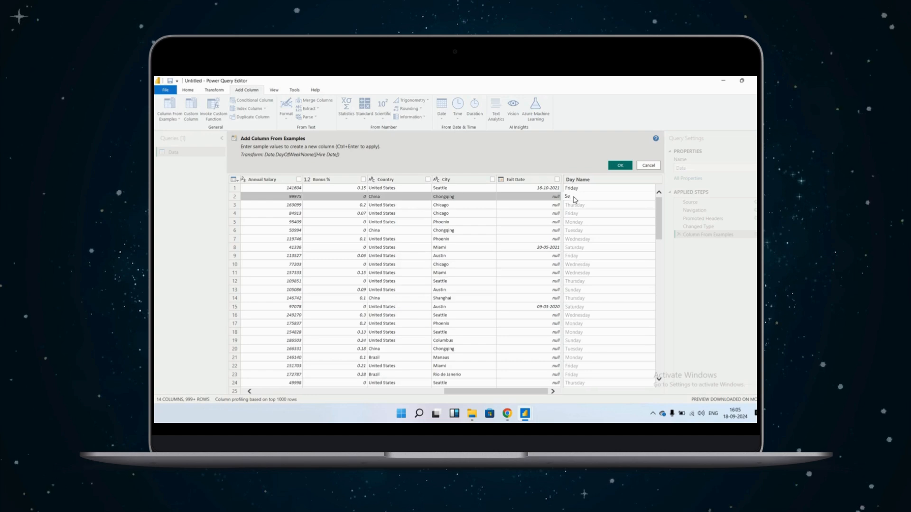
type("turday")
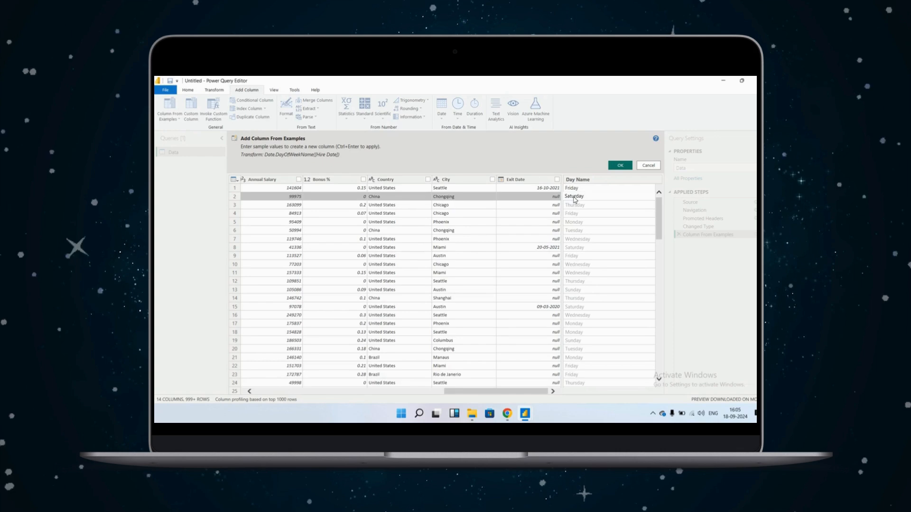
key("Return")
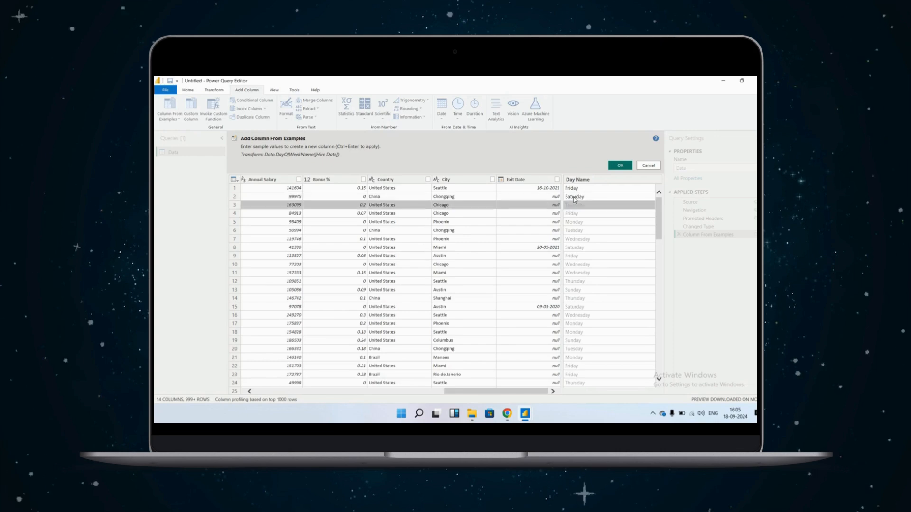
Step: Review the suggested day names down the rows of the example column
key("Down")
key("Down")
key("Down")
key("Down")
key("Down")
key("Down")
key("Down")
key("Down")
key("Down")
key("Down")
key("Down")
key("Down")
key("Down")
key("Down")
key("Down")
key("Down")
key("Down")
key("Down")
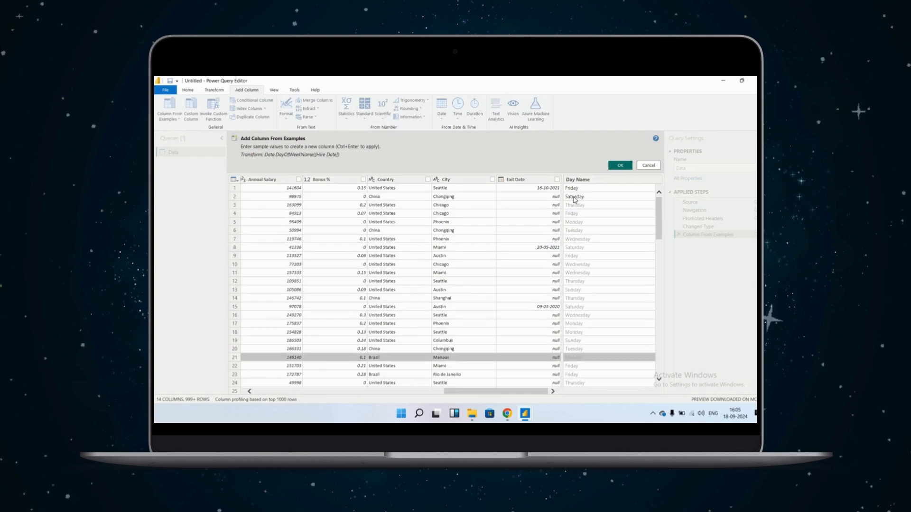
key("Down")
key("Down")
key("Down")
key("Down")
key("Down")
key("Down")
key("Down")
key("Down")
key("Down")
key("Down")
key("Down")
key("Down")
key("Down")
key("Down")
key("Down")
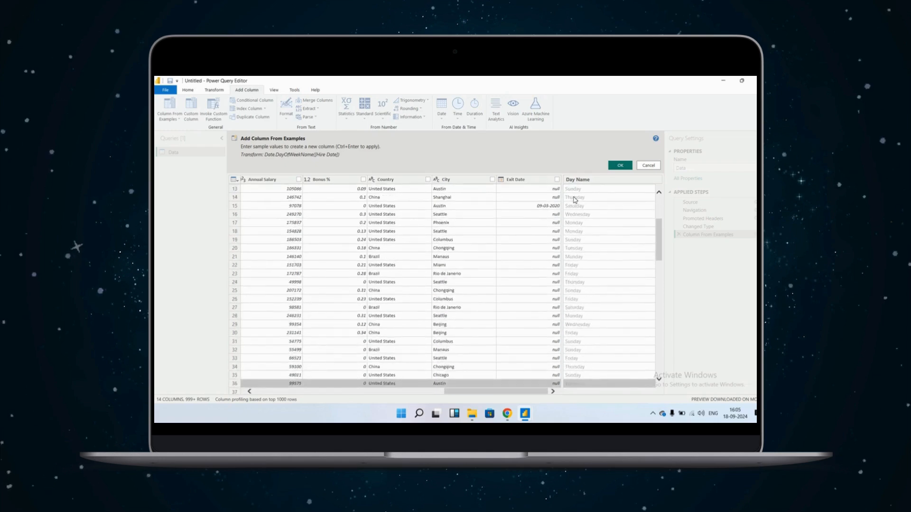
key("Down")
key("Down")
key("Down")
key("Down")
key("Down")
key("Down")
key("Down")
key("Down")
key("Down")
key("Down")
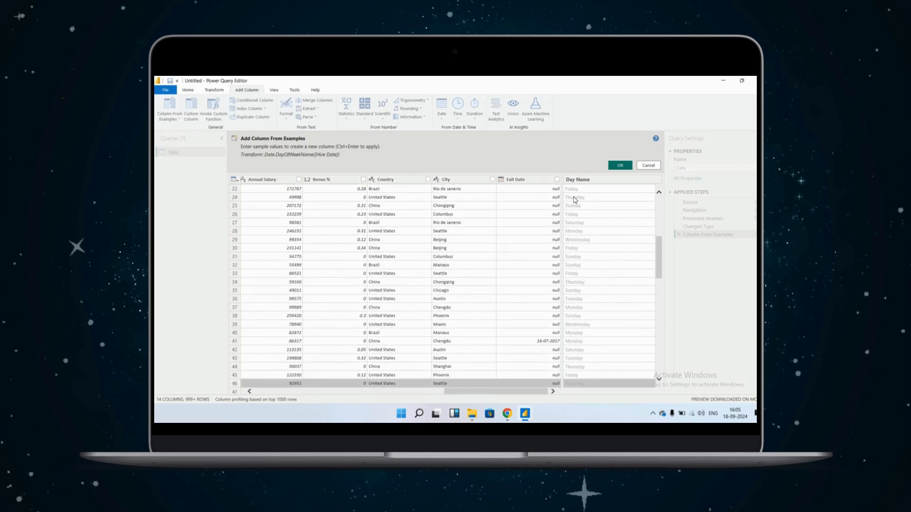
key("Up")
key("Up")
key("Up")
key("Up")
key("Up")
key("Up")
key("Up")
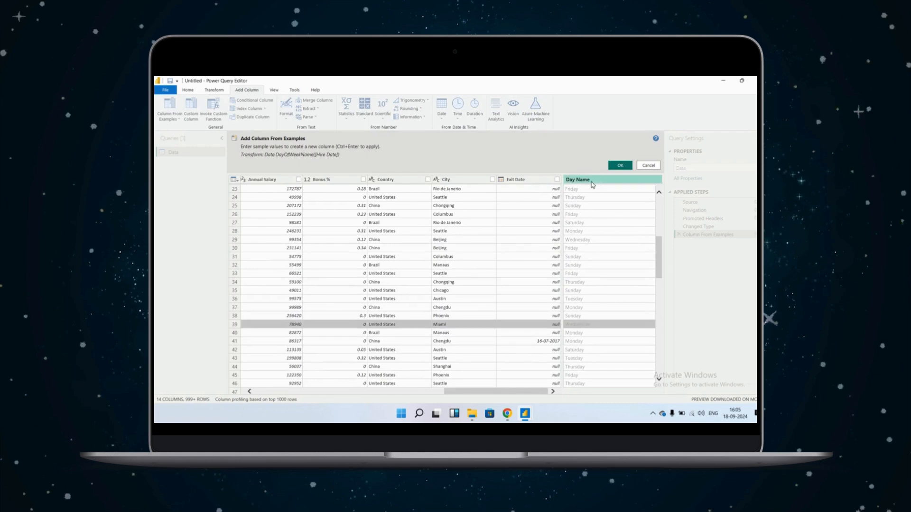
Step: Name the example column DAY OF JOINING and add it to the table
double_click(592, 184)
key("BackSpace")
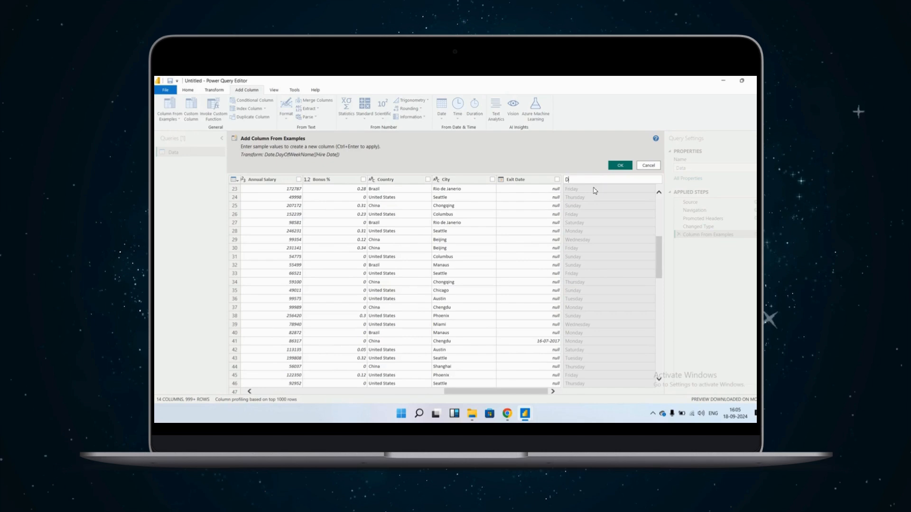
type("DAY O")
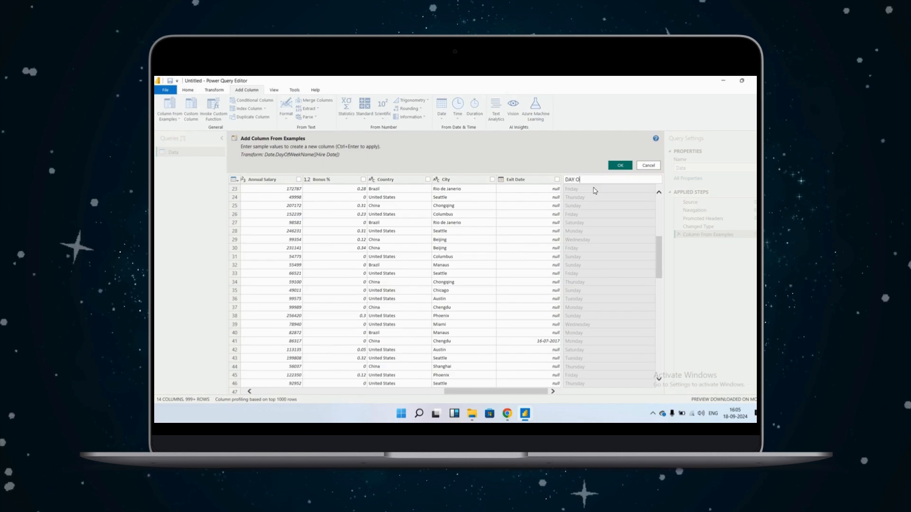
type("F JOINING")
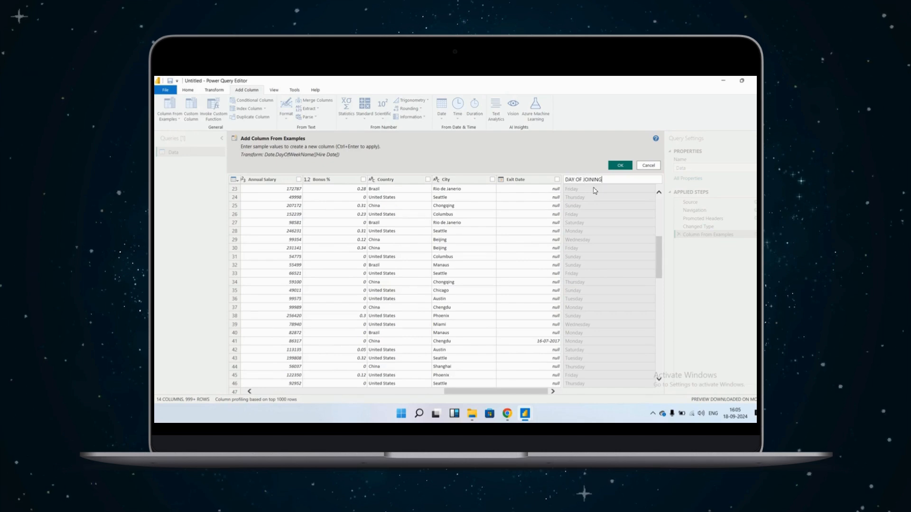
left_click(622, 165)
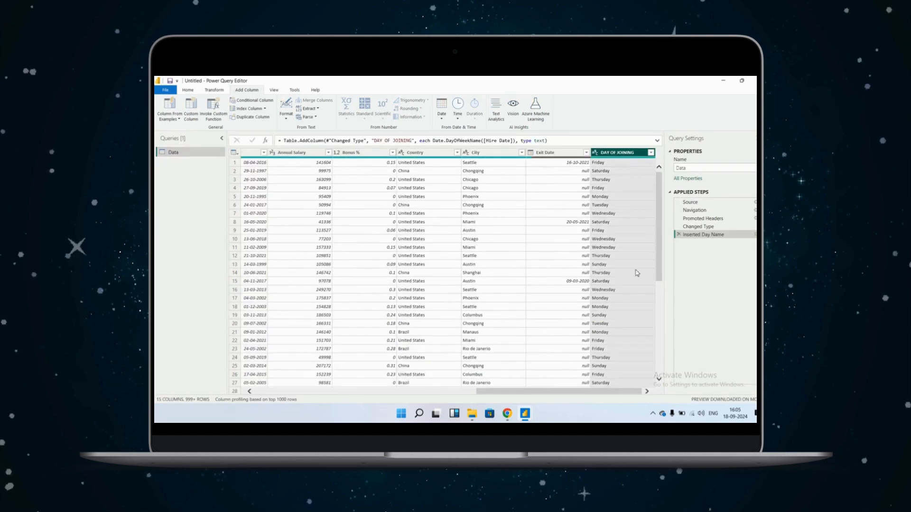
Step: Review the day names in the DAY OF JOINING column and delete the applied step that inserted it
left_click(611, 222)
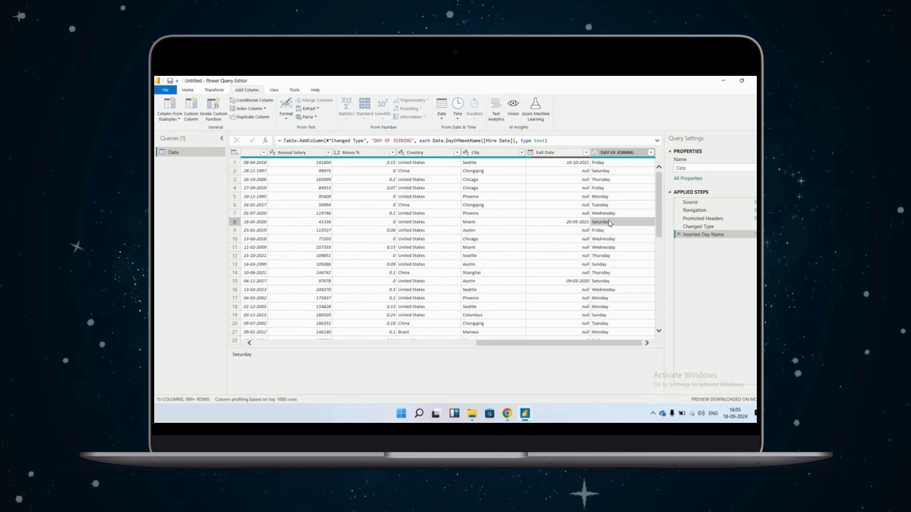
key("Up")
key("Up")
key("Up")
key("Up")
key("Up")
key("Up")
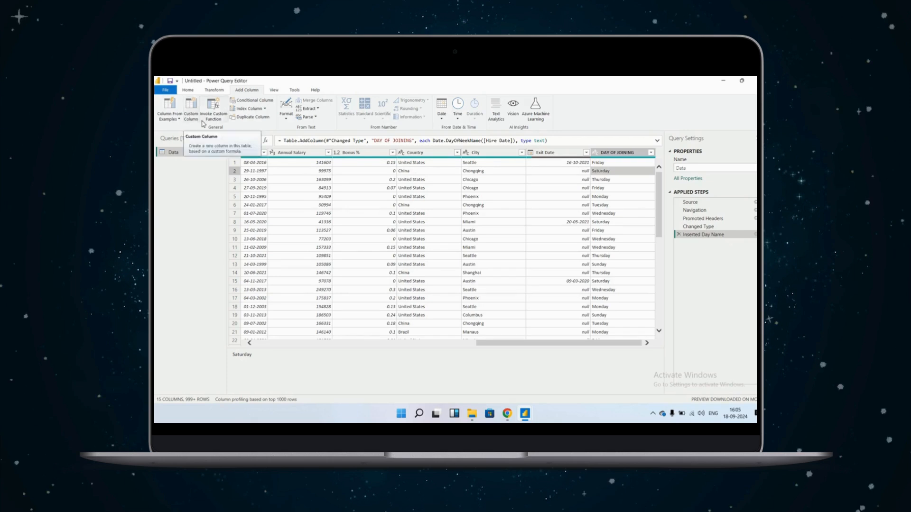
left_click(678, 235)
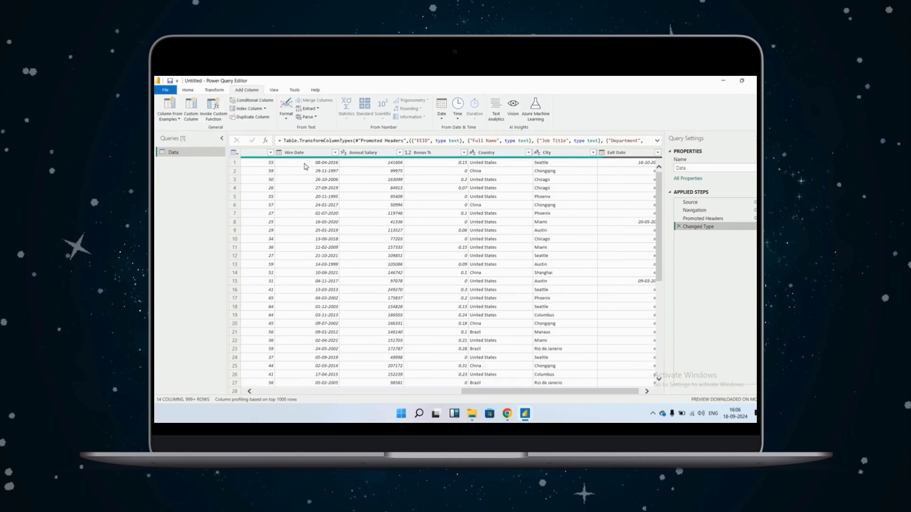
Step: Add a new column holding the year extracted from Hire Date
scroll(420, 235, "left", 10)
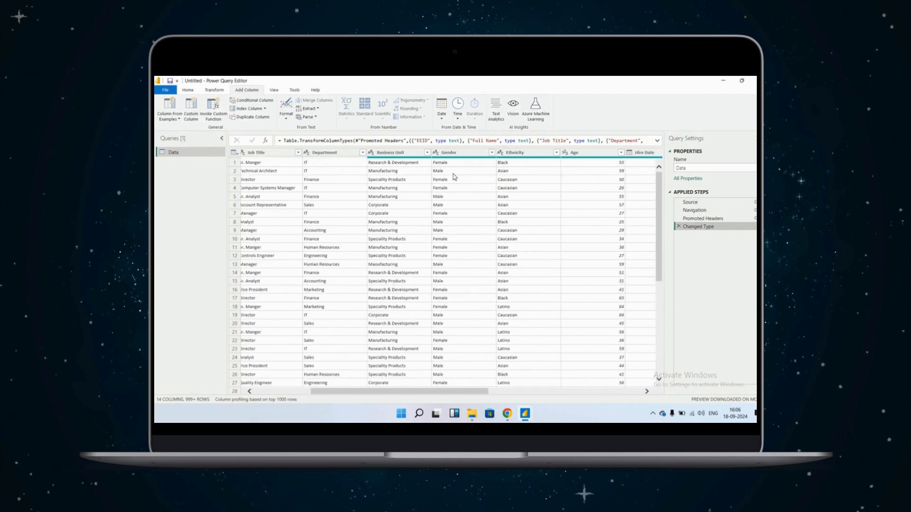
scroll(477, 193, "right", 5)
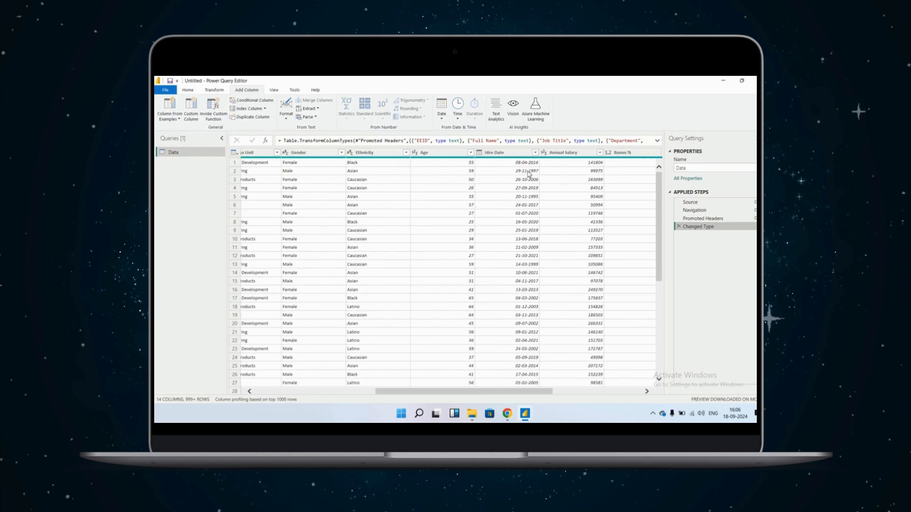
left_click(522, 153)
left_click(522, 153)
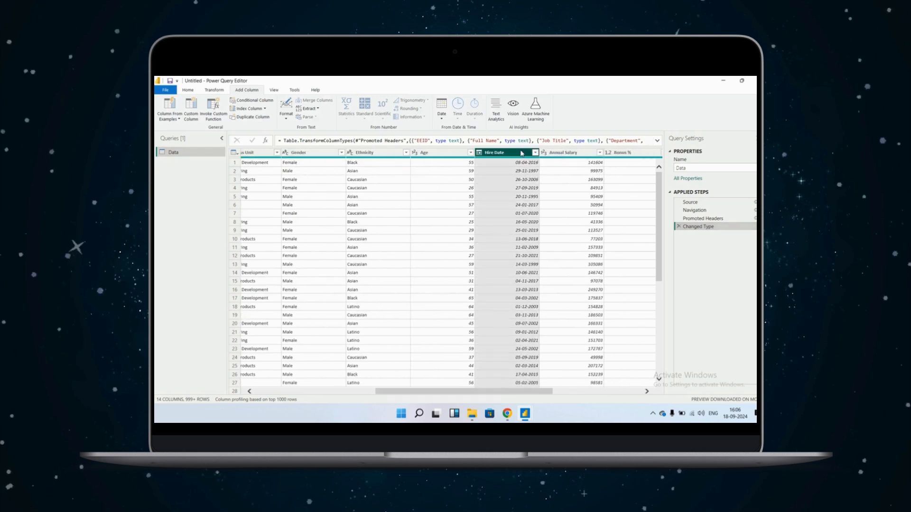
left_click(441, 119)
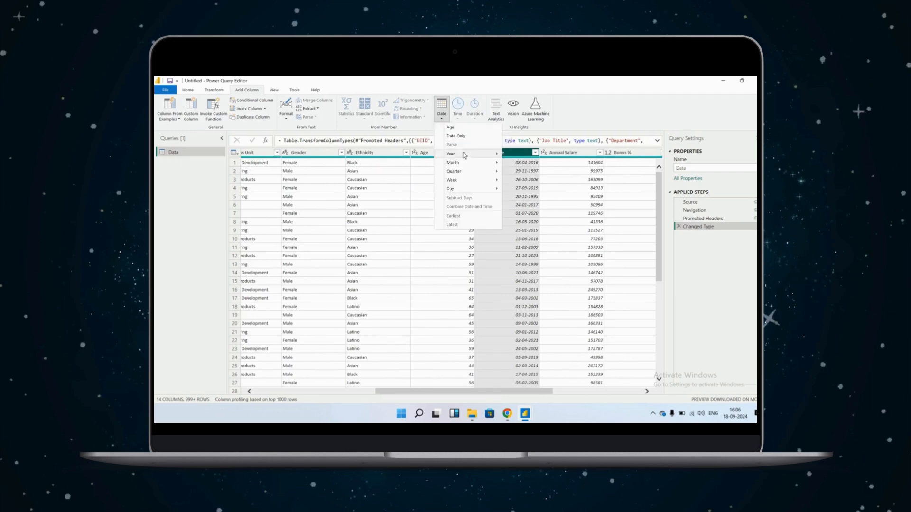
mouse_move(465, 155)
left_click(518, 156)
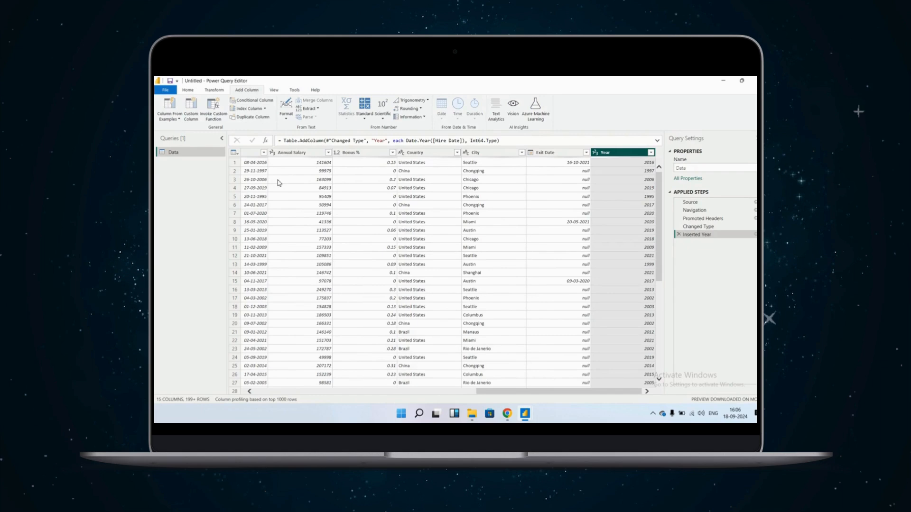
Step: Add a new column holding the month number extracted from Hire Date
left_click(251, 152)
left_click(441, 109)
mouse_move(469, 162)
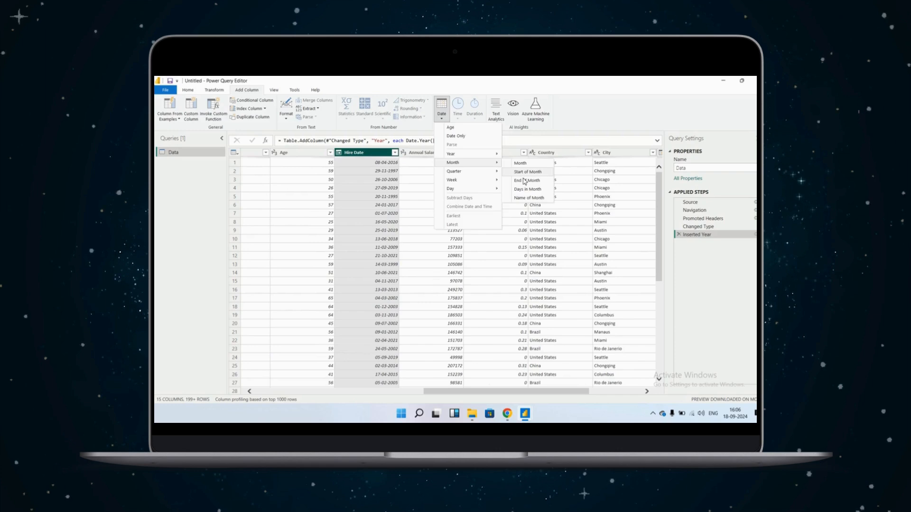
left_click(531, 165)
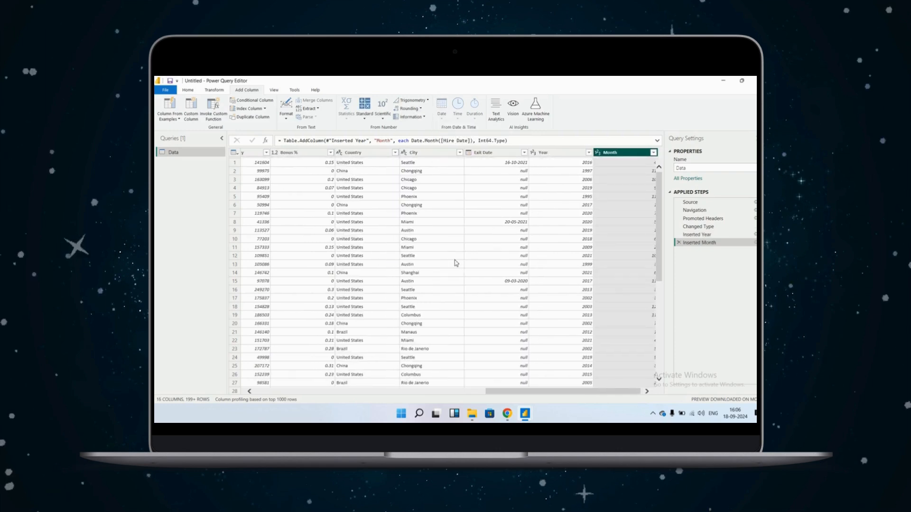
Step: Browse the date extraction options available for the Hire Date column without applying any
scroll(421, 268, "left", 4)
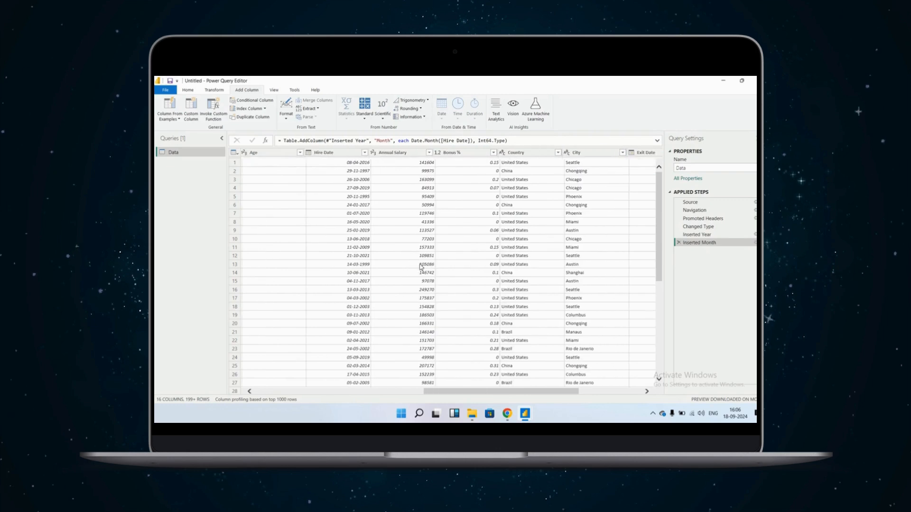
left_click(332, 152)
left_click(442, 111)
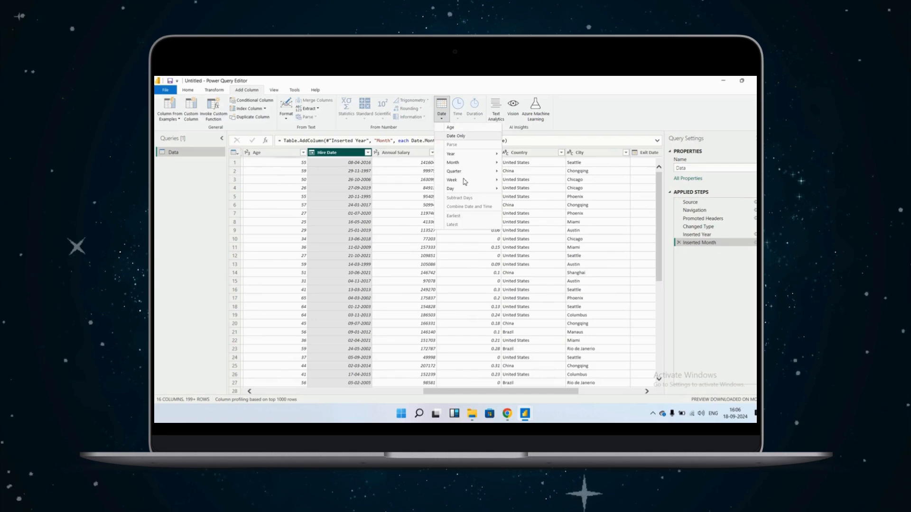
mouse_move(469, 176)
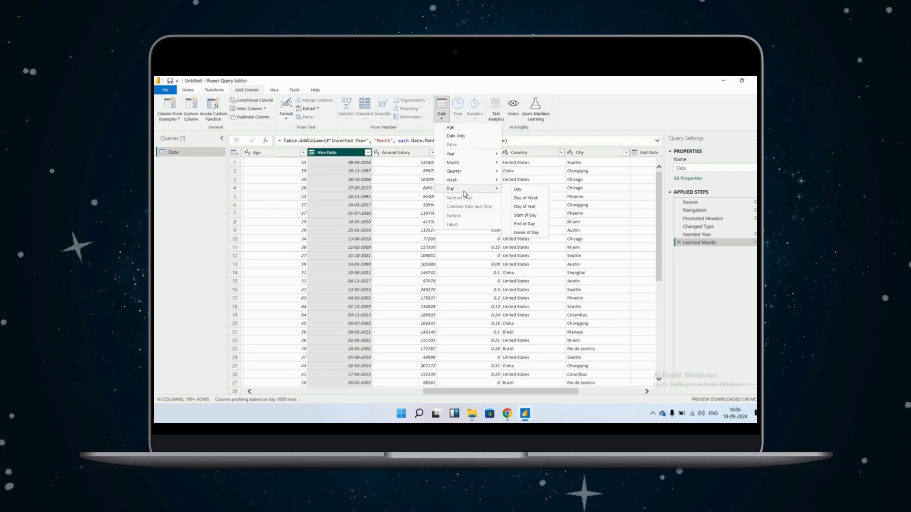
mouse_move(486, 159)
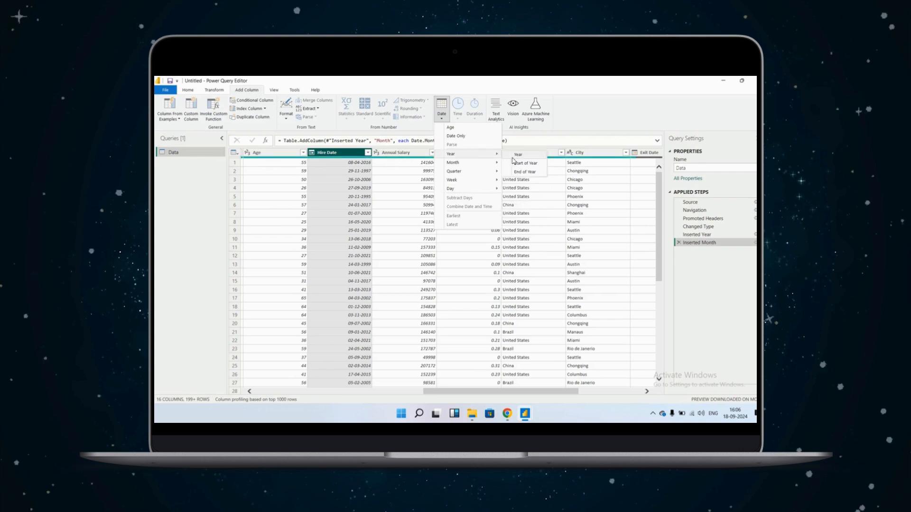
left_click(569, 229)
Step: Review the added Year and Month columns and delete the applied step that inserted Month
scroll(570, 230, "right", 1)
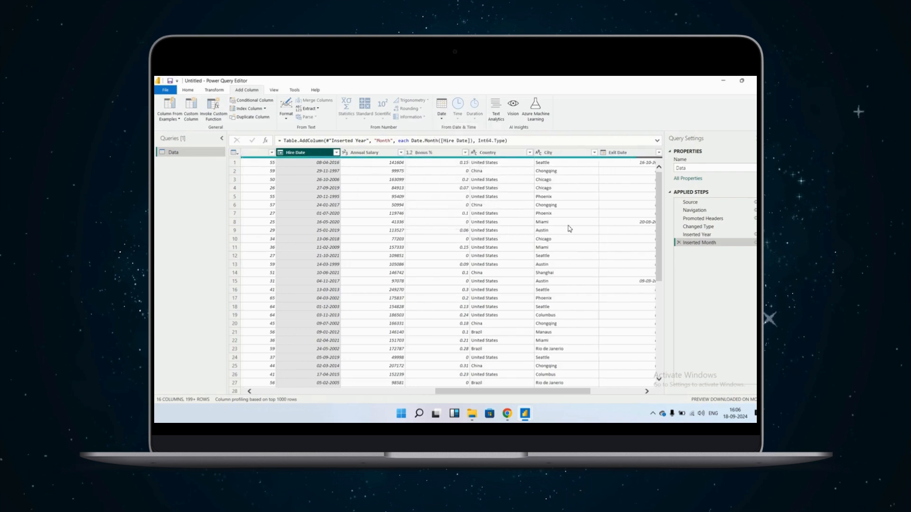
scroll(569, 228, "right", 3)
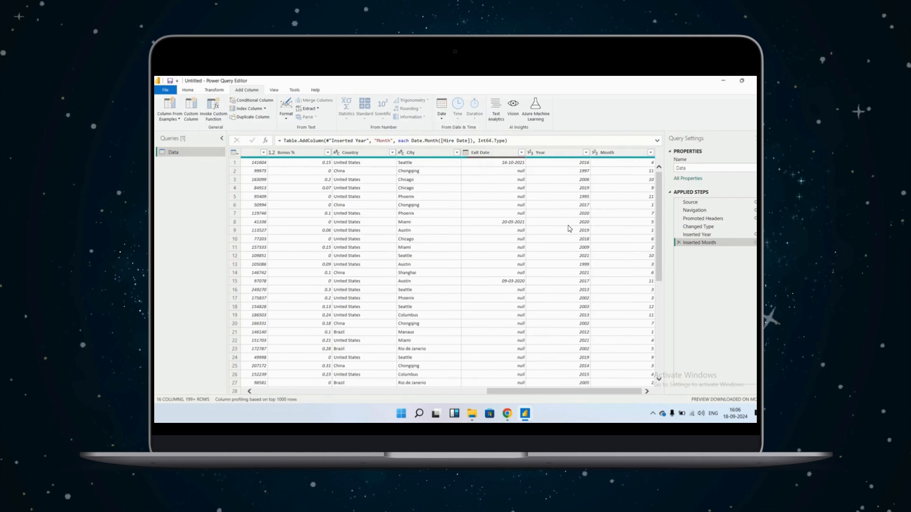
left_click(678, 242)
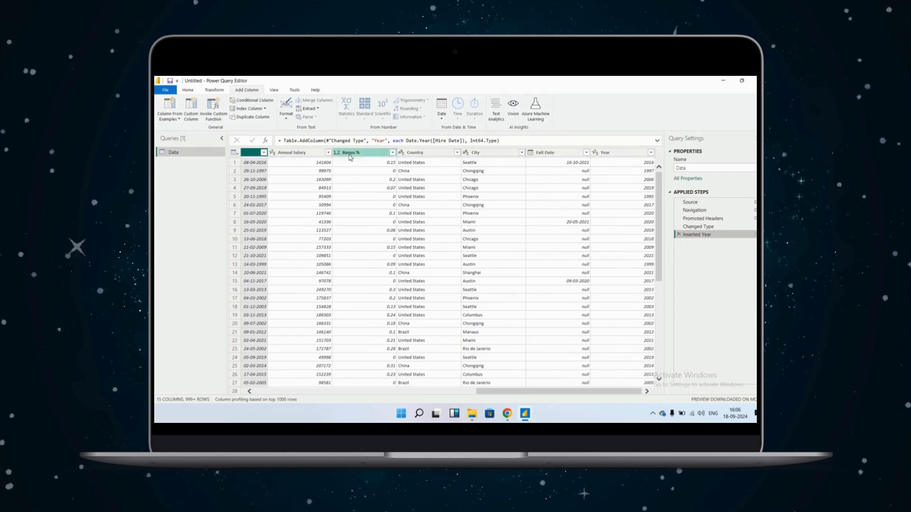
Step: Start a custom column with the formula [Annual Salary]+[#"Bonus %"]
left_click(291, 121)
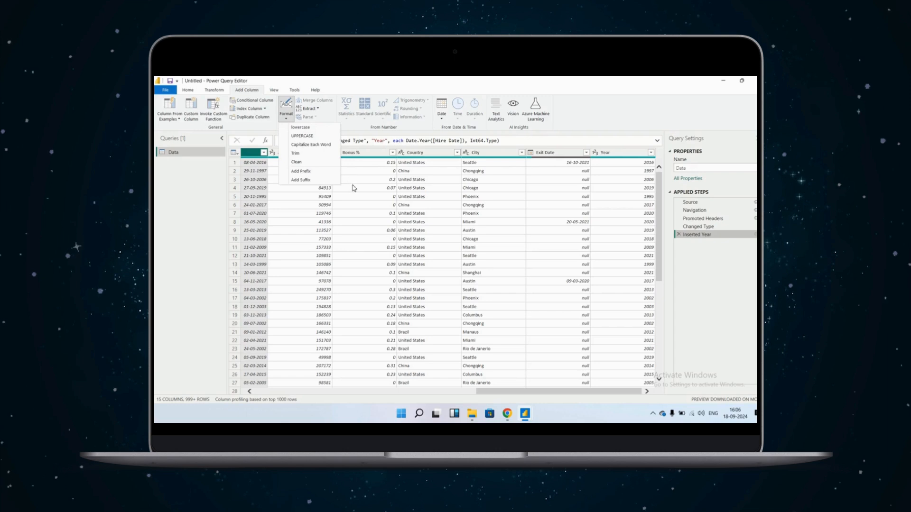
left_click(193, 124)
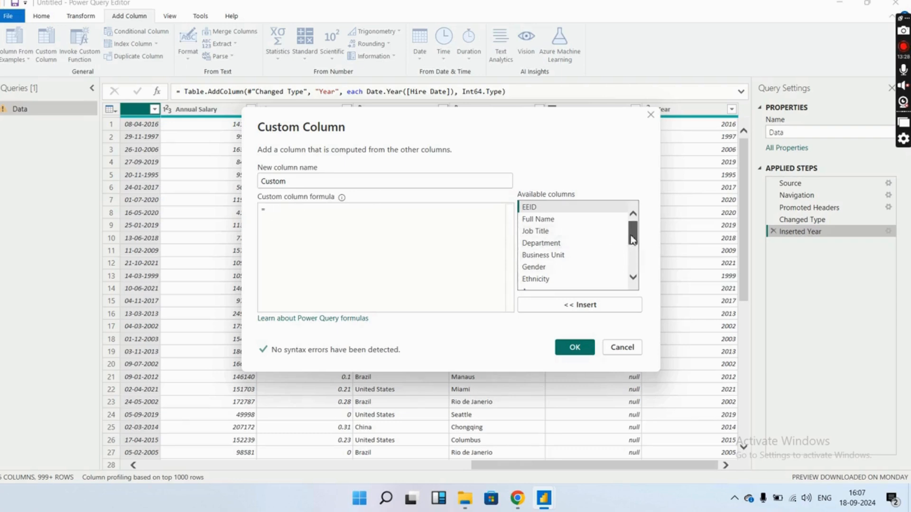
left_click_drag(631, 239, 631, 255)
left_click(572, 243)
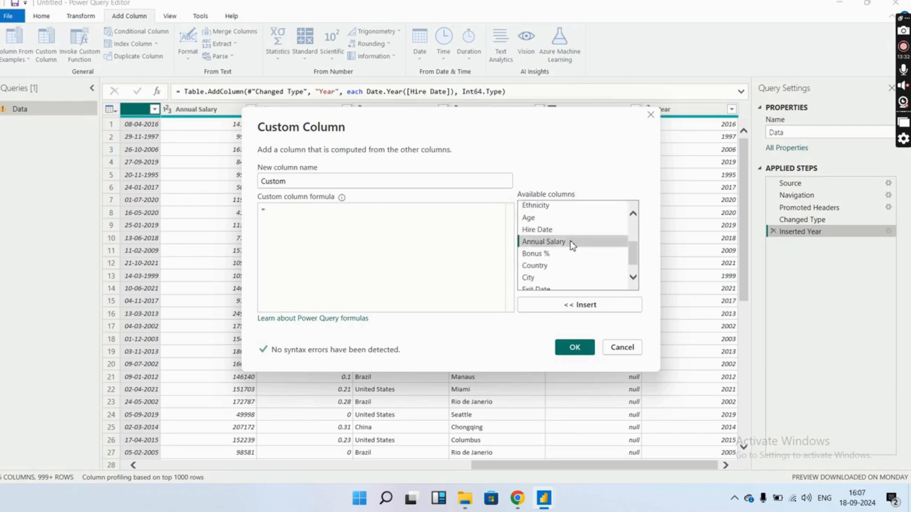
double_click(571, 243)
type("+")
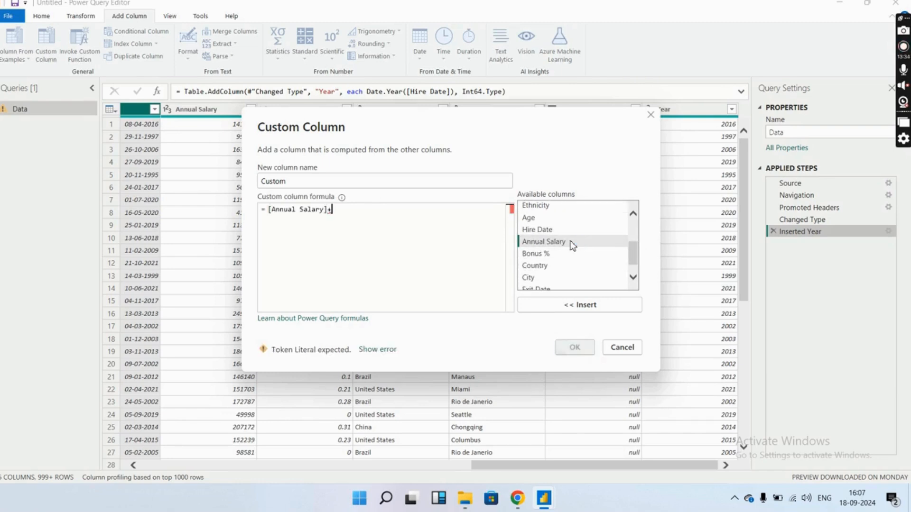
left_click(556, 255)
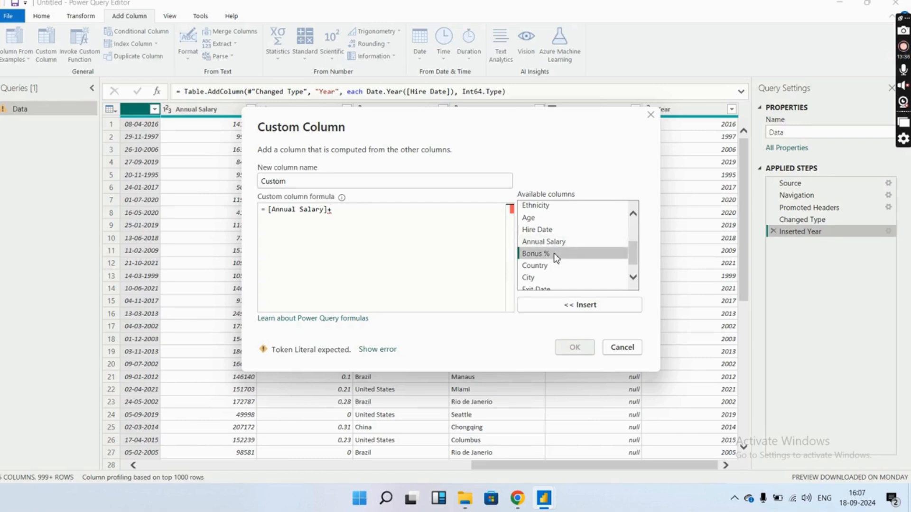
double_click(556, 256)
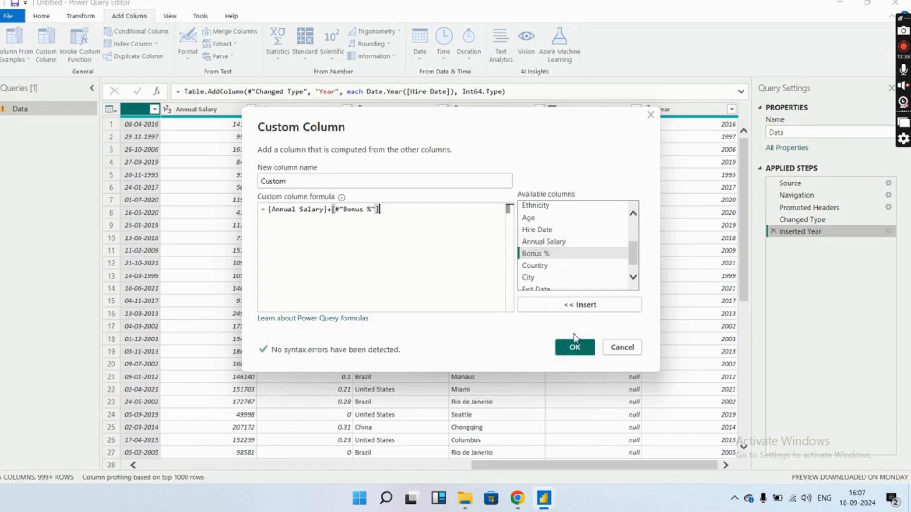
Step: Name the custom column SALARY AFTER BONUS and add it to the table
left_click(306, 184)
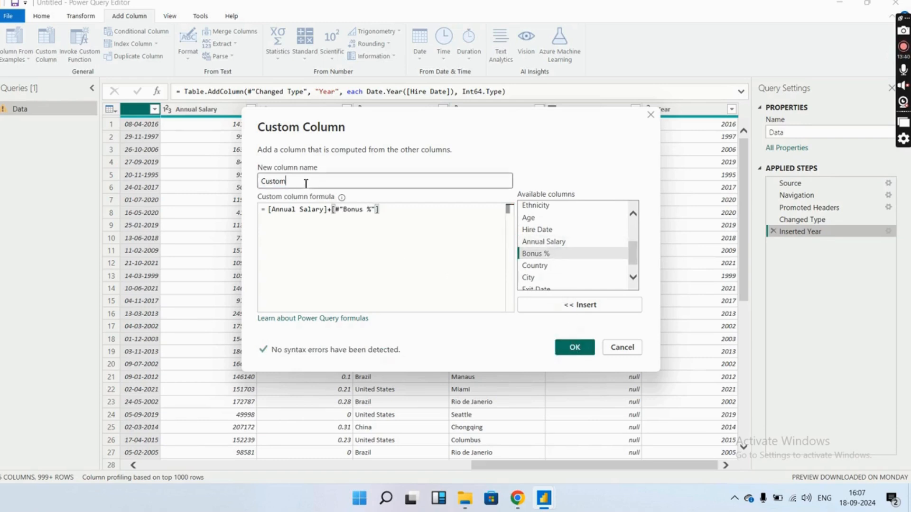
double_click(306, 184)
type("SALARY AFTER BONUS")
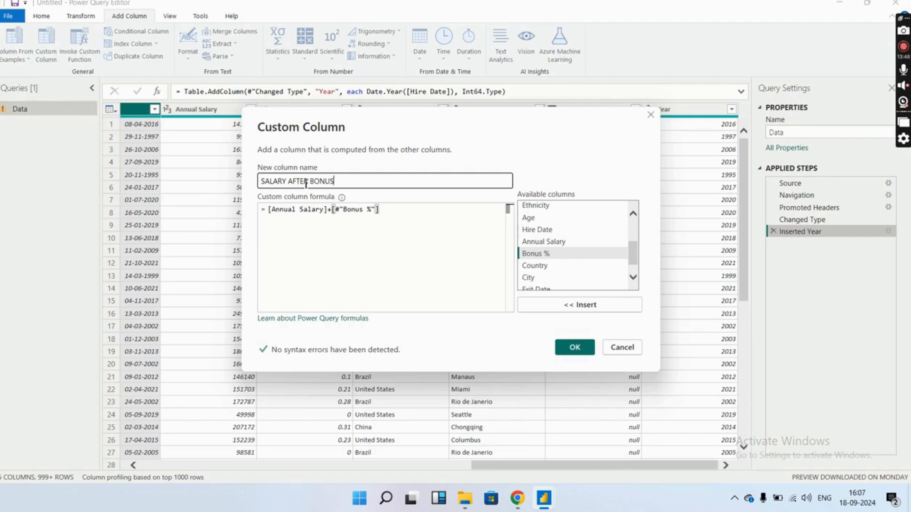
triple_click(306, 184)
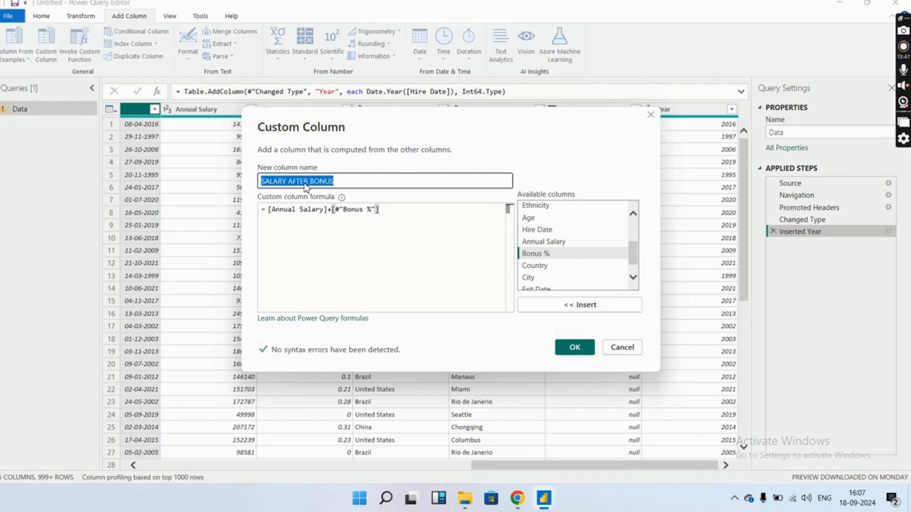
left_click(574, 348)
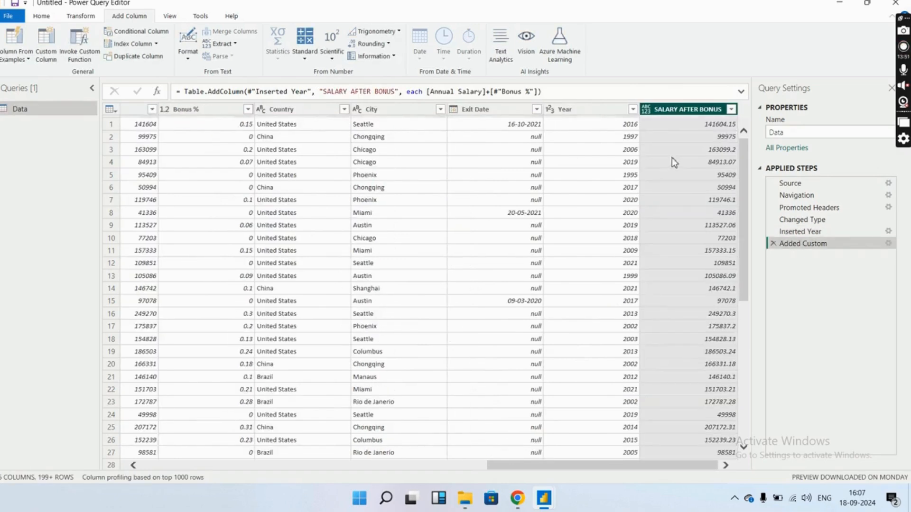
Step: Review the values in the first rows of the SALARY AFTER BONUS column
left_click(702, 125)
key("Down")
key("Down")
key("Down")
key("Down")
key("Down")
key("Down")
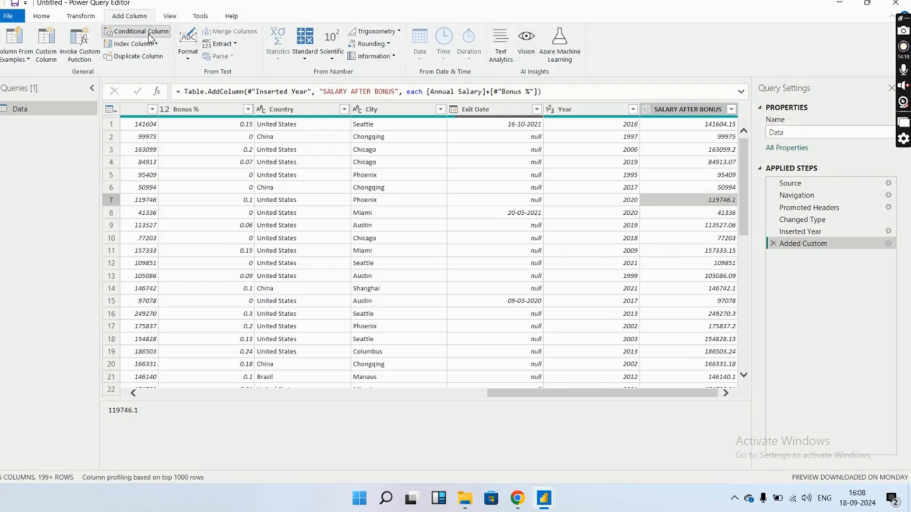
Step: Examine the conditional column settings and the columns offered for its condition, and close them without adding a column
left_click(150, 38)
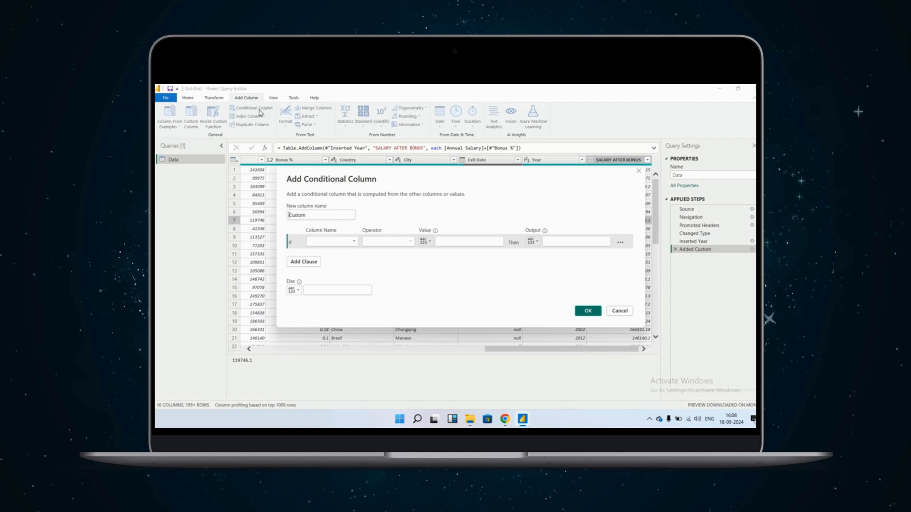
left_click(338, 242)
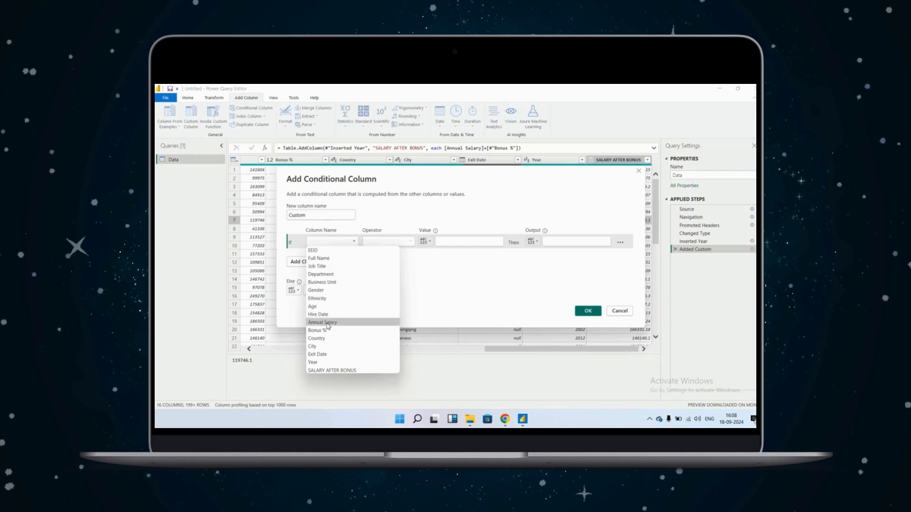
left_click(437, 290)
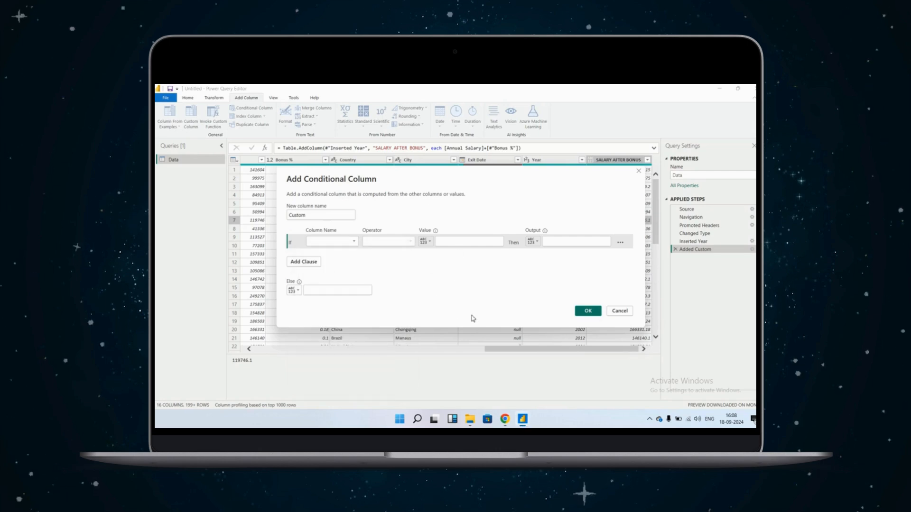
left_click(616, 311)
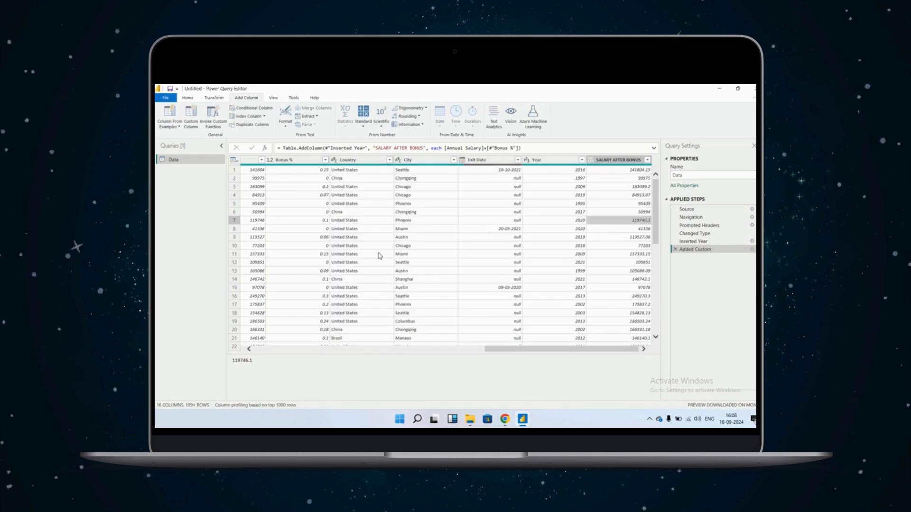